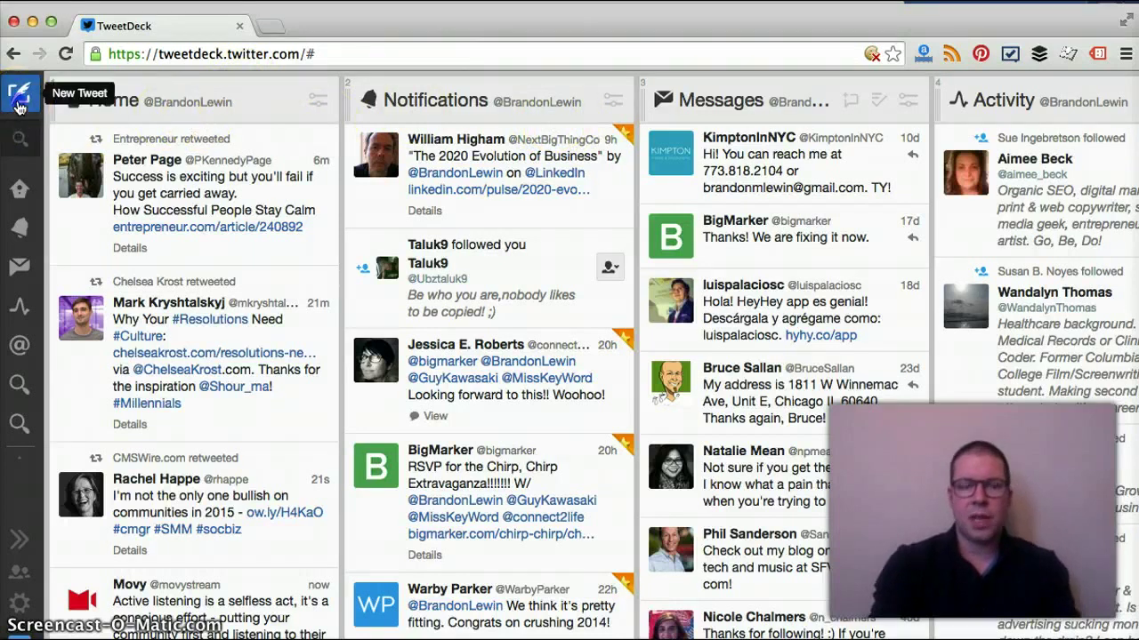
Examine the new tweet composer with its posting account, image, scheduling and direct message options, and close it.
left_click(20, 103)
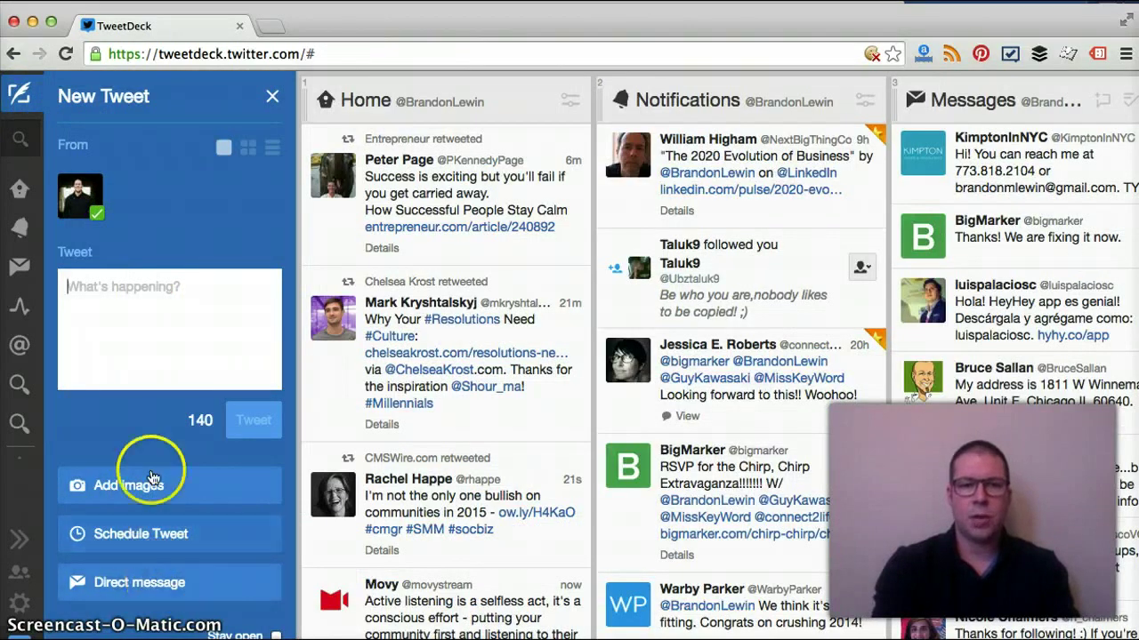
left_click(138, 309)
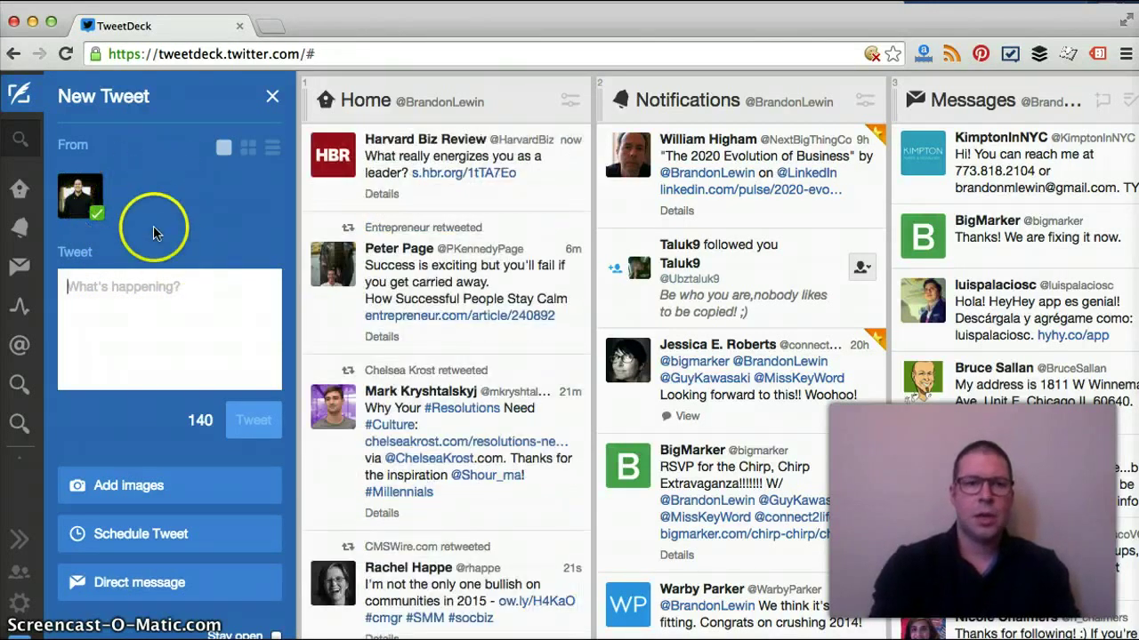
left_click(81, 207)
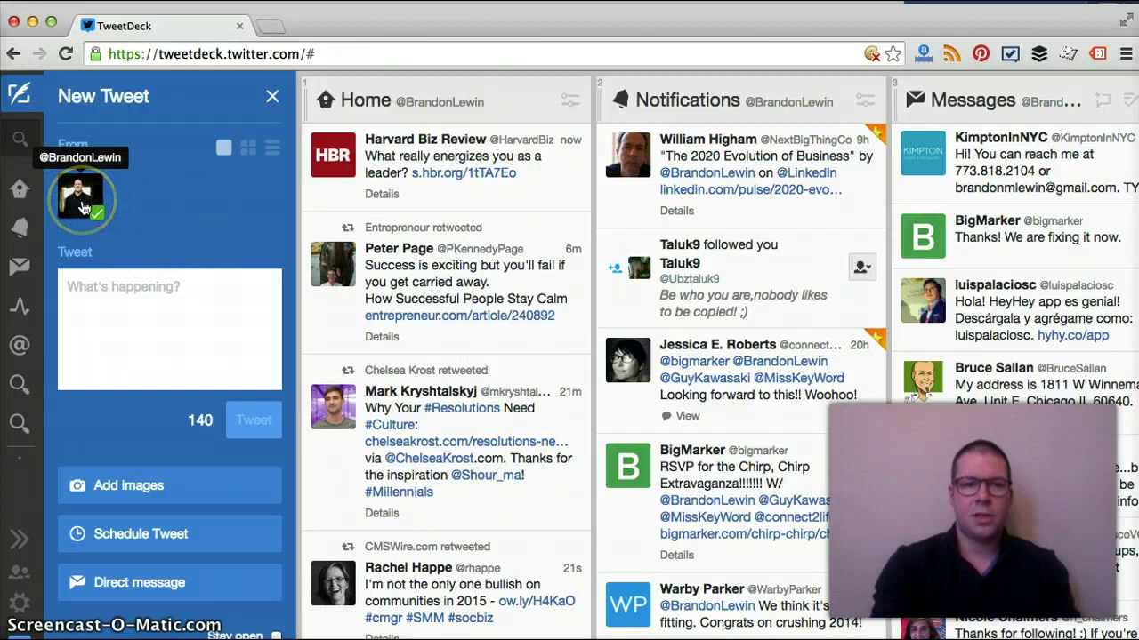
left_click(147, 197)
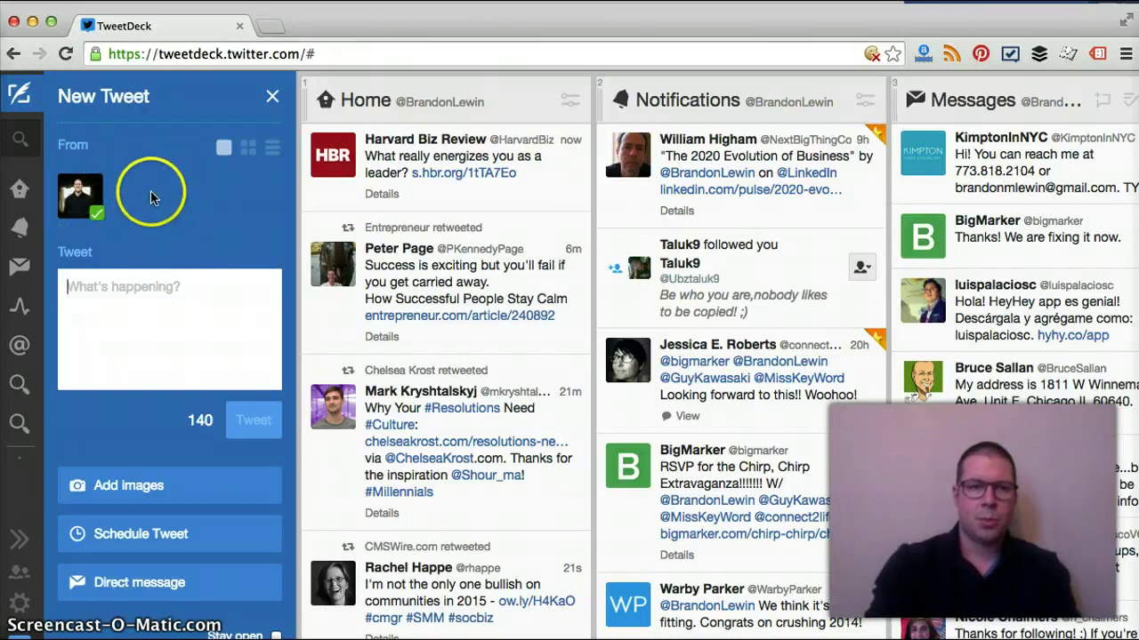
left_click(272, 96)
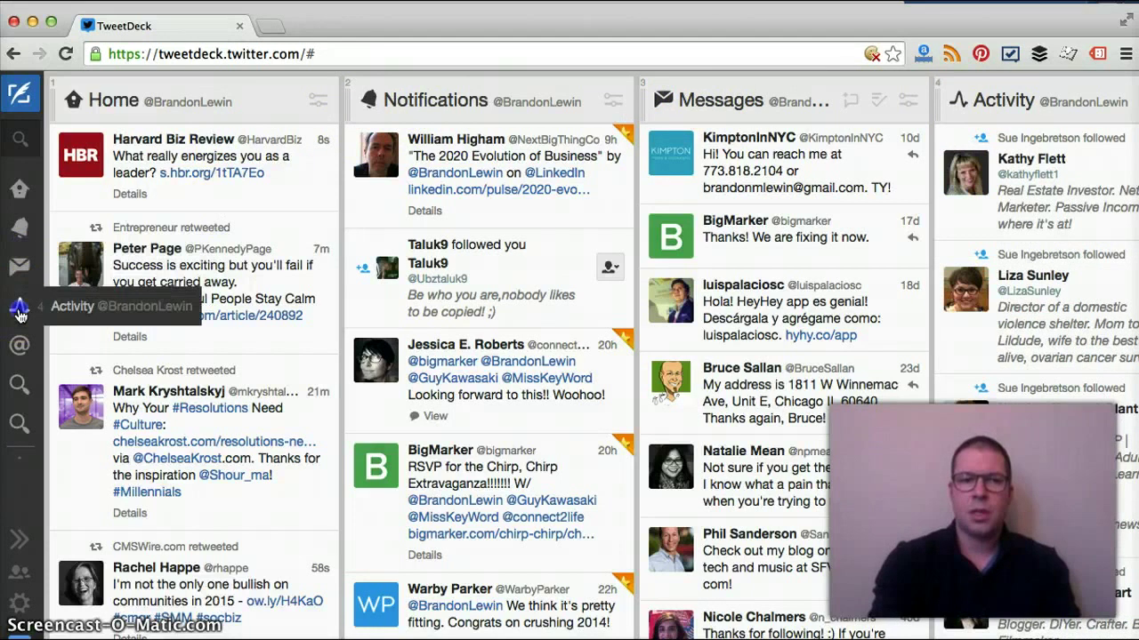
Go to the Activity column and examine the activity types offered by the Showing filter in its settings.
left_click(20, 308)
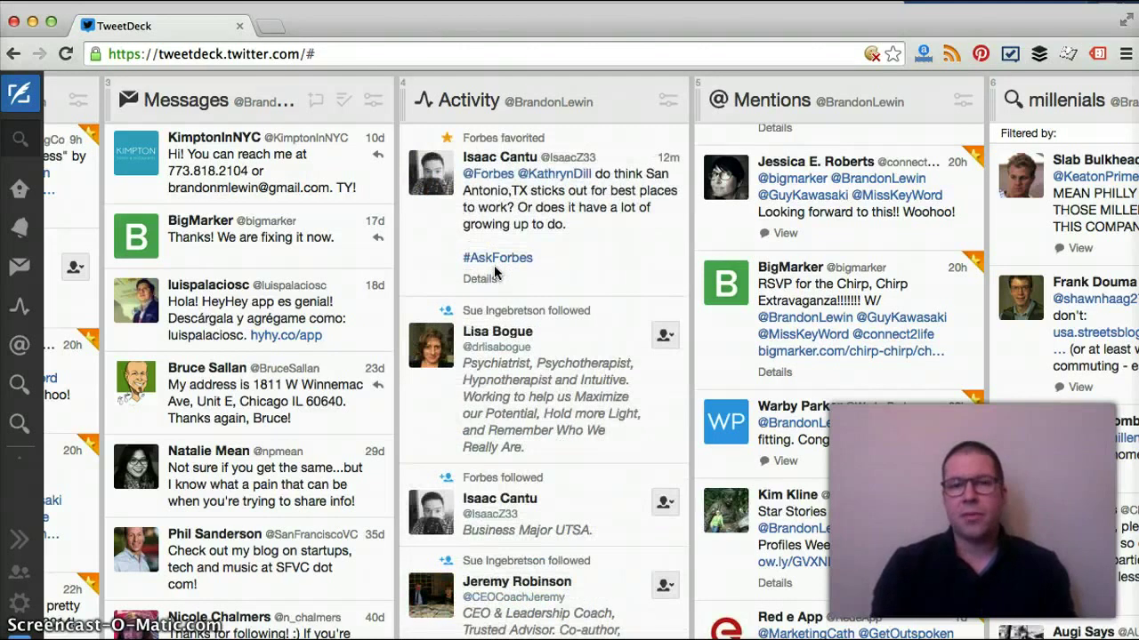
left_click(674, 102)
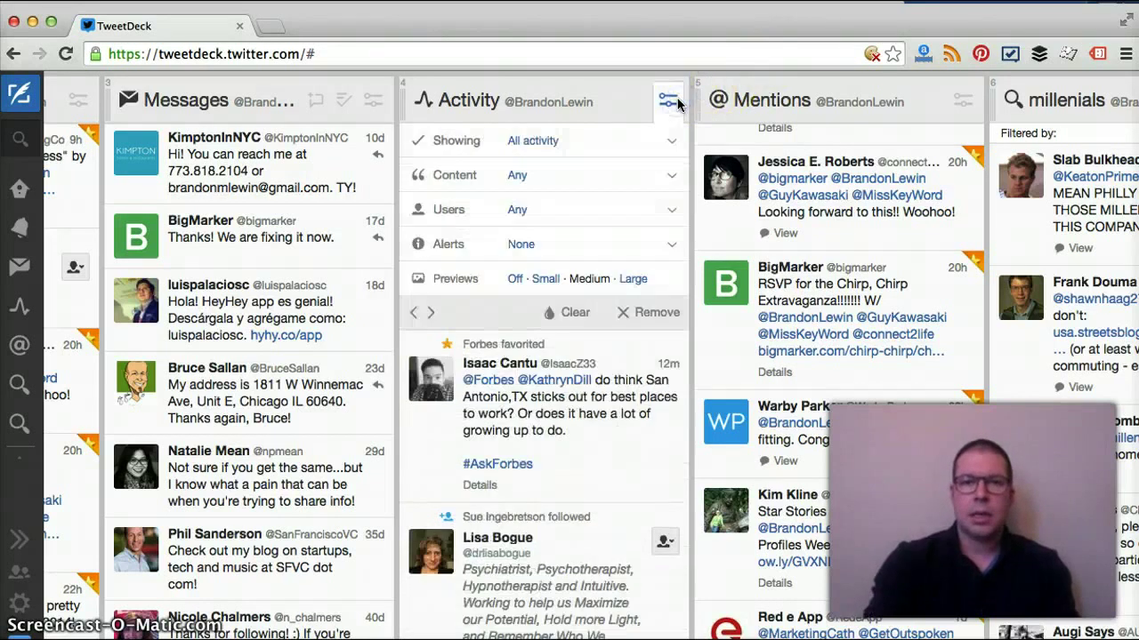
left_click(655, 153)
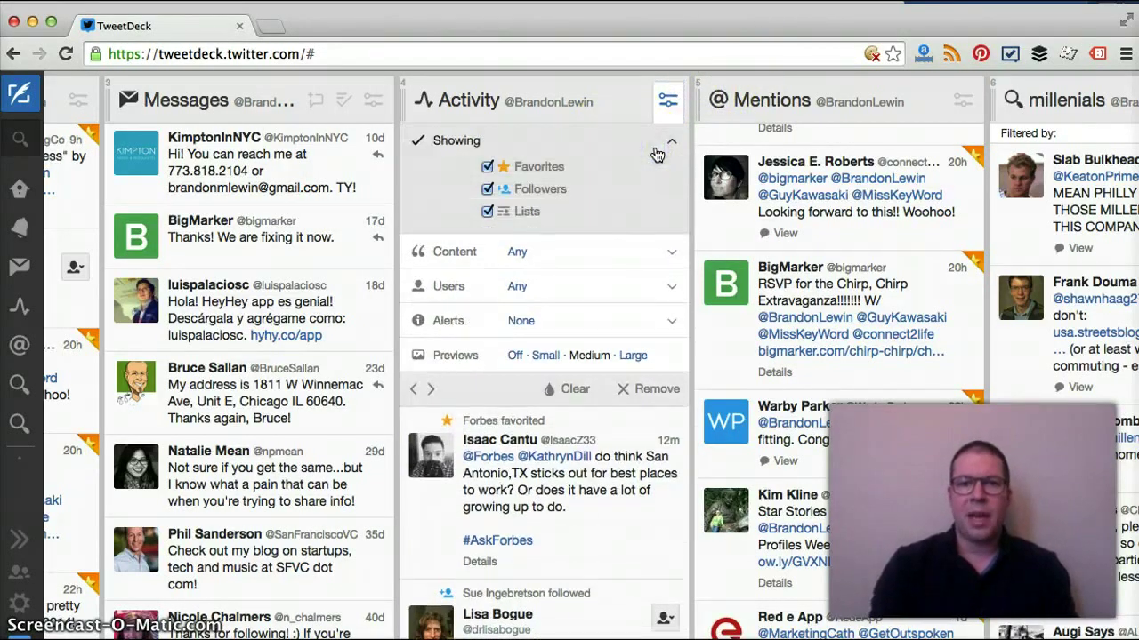
left_click(655, 152)
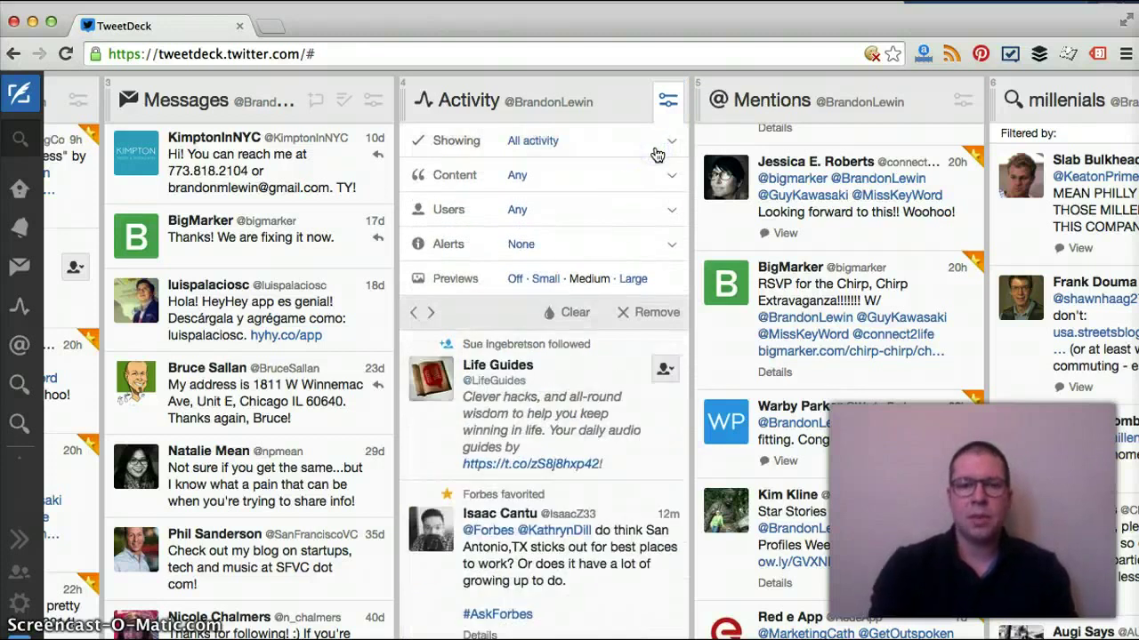
left_click(598, 394)
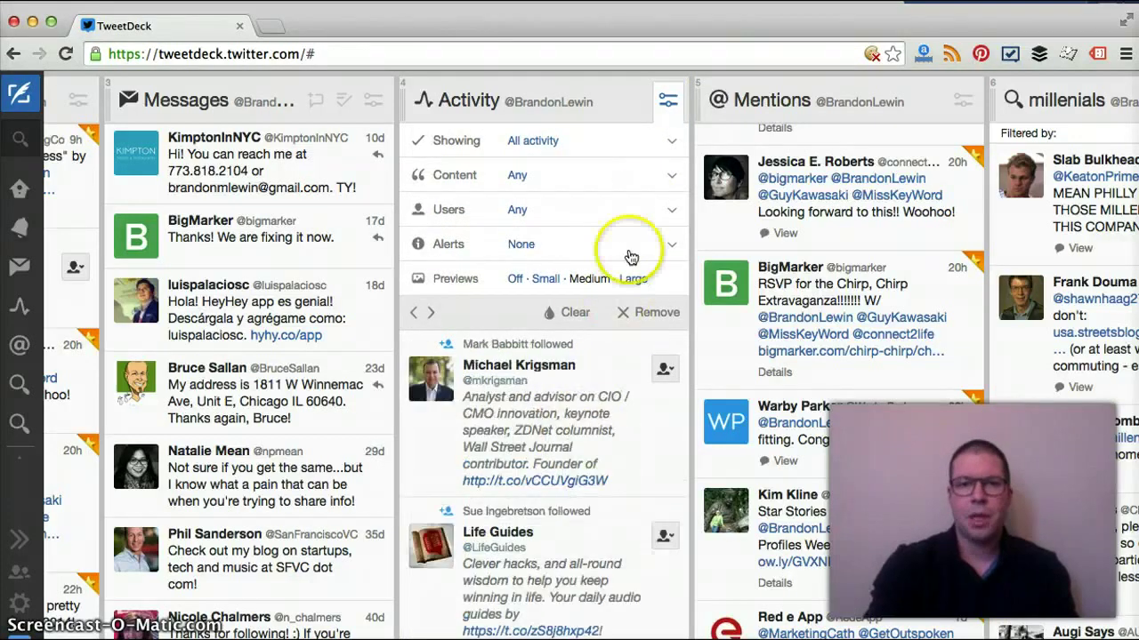
left_click(668, 103)
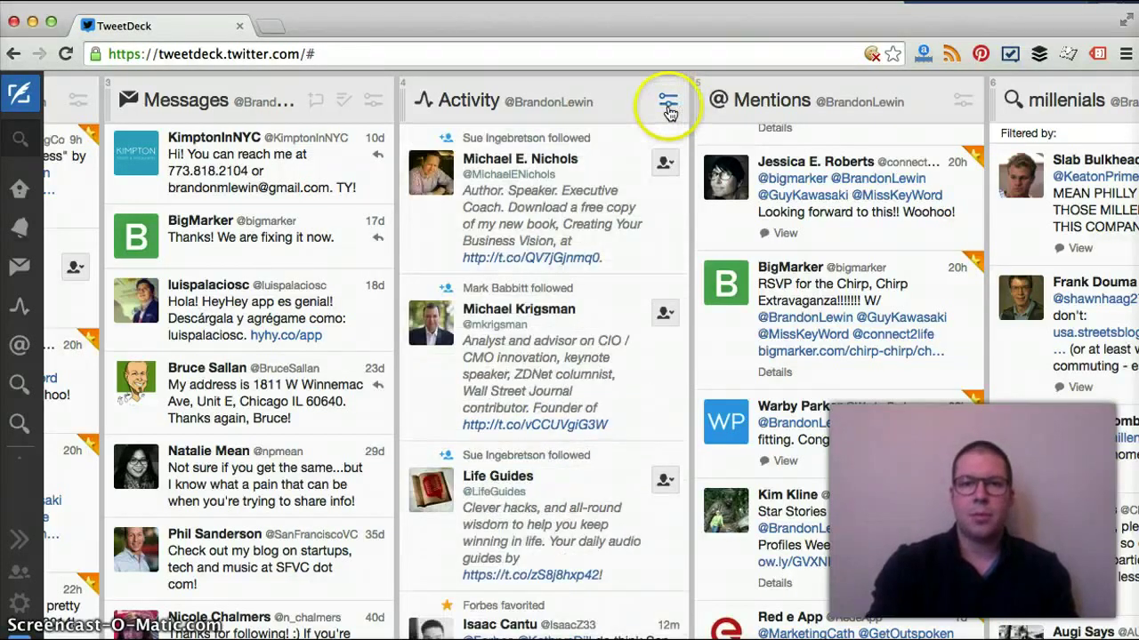
left_click(668, 104)
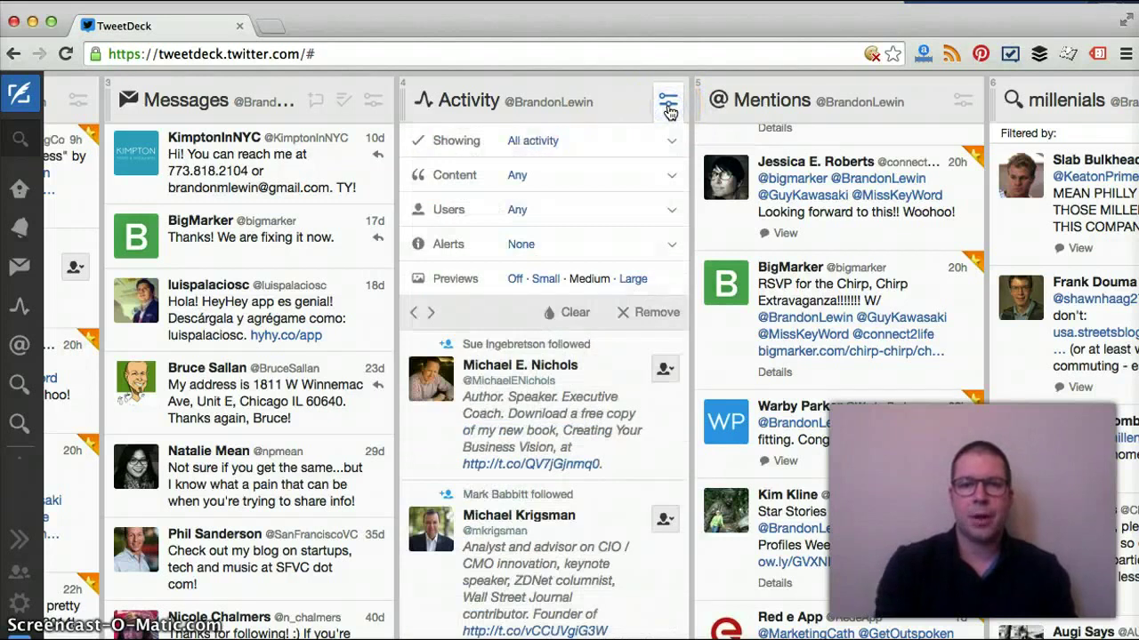
left_click(674, 150)
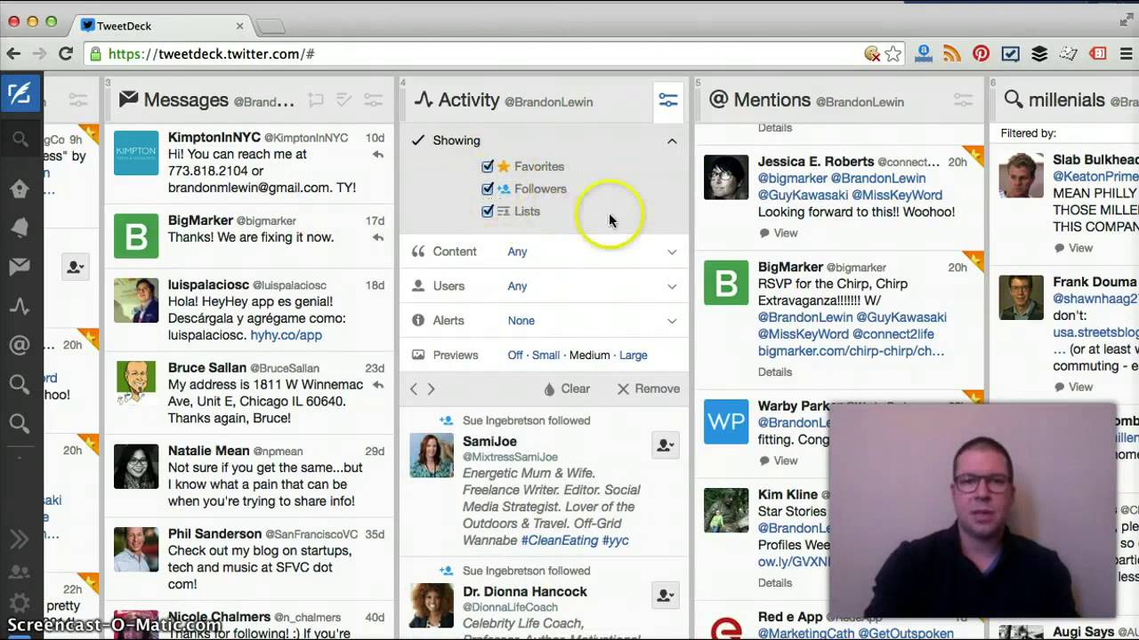
left_click(669, 141)
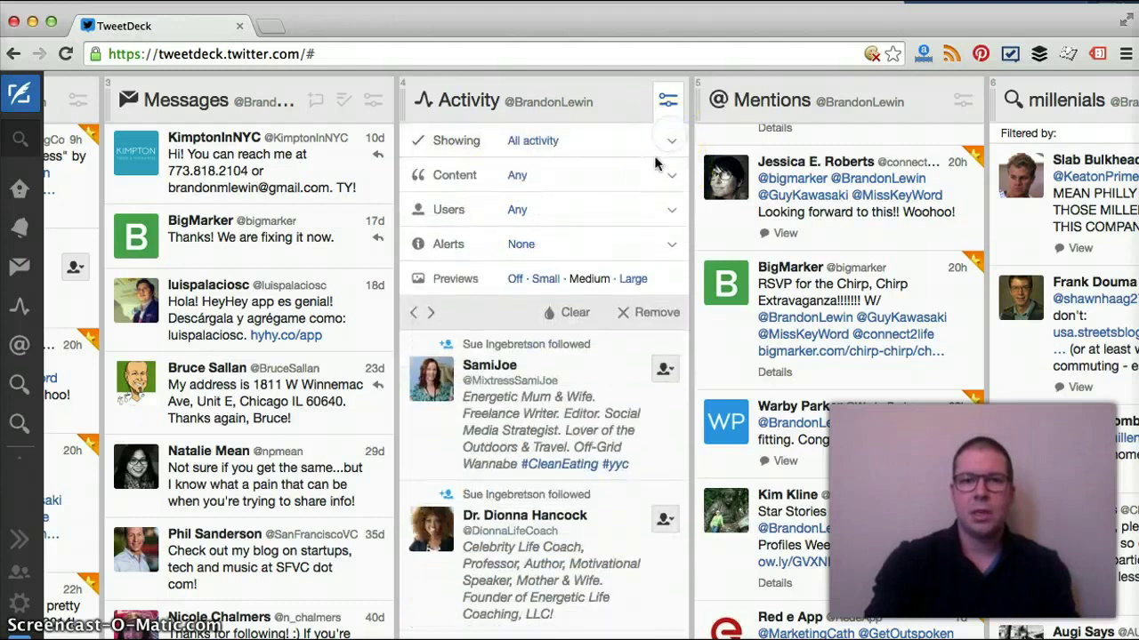
Examine the Activity column's Content filter and its tweet type choices, keeping all Tweets, and collapse the filter.
left_click(660, 176)
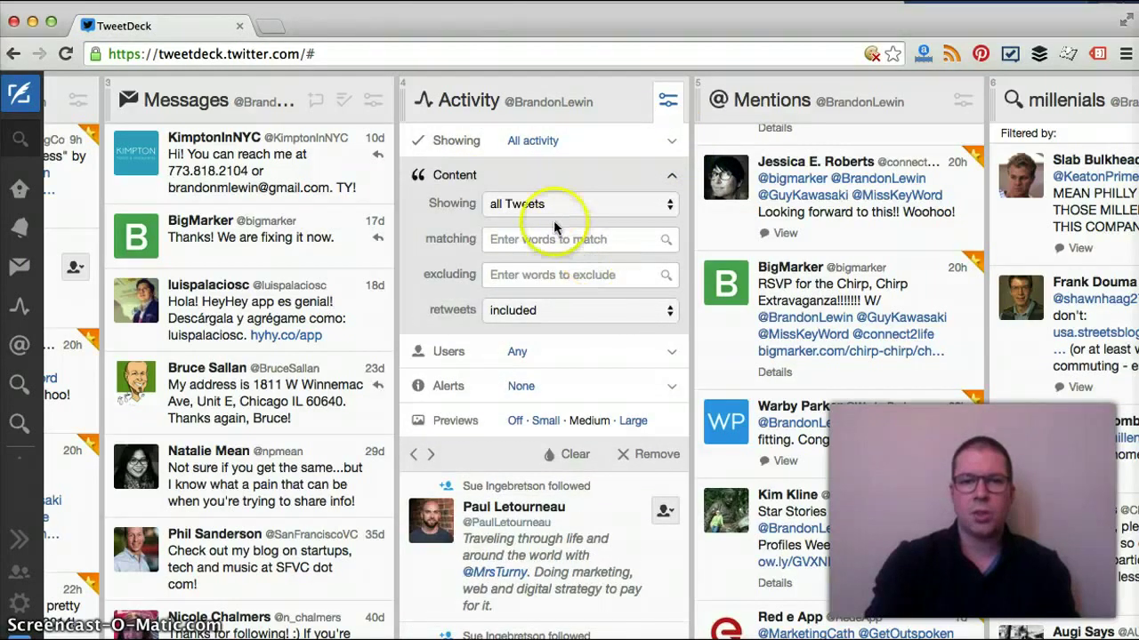
left_click(549, 205)
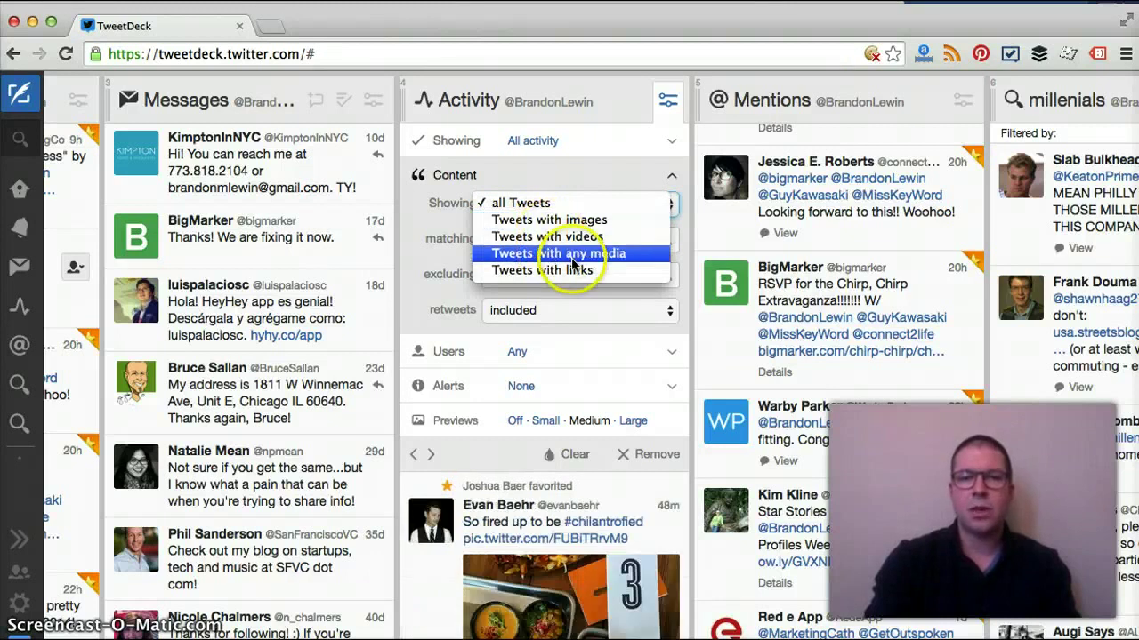
left_click(669, 180)
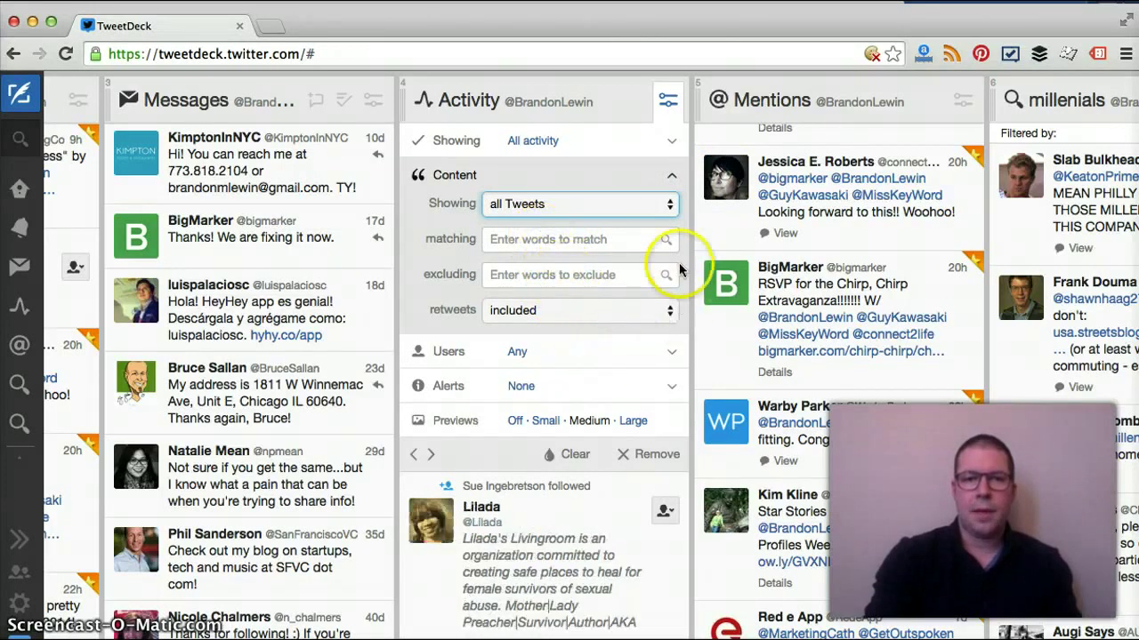
left_click(671, 182)
Examine the author choices in the Activity column's Users filter and close the column settings.
left_click(636, 223)
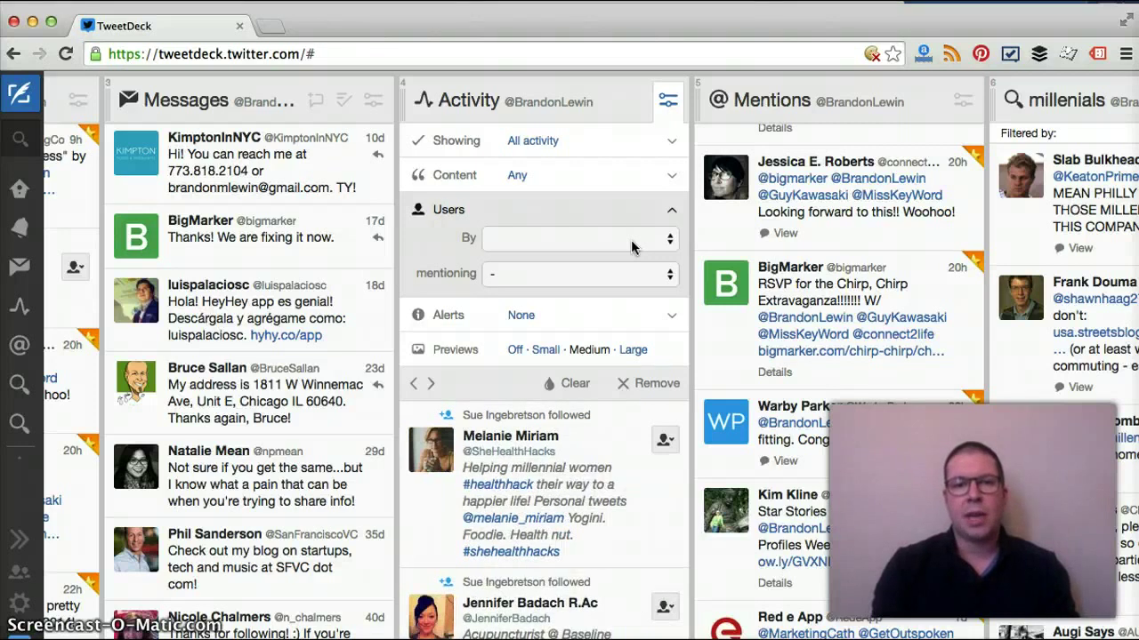
left_click(633, 247)
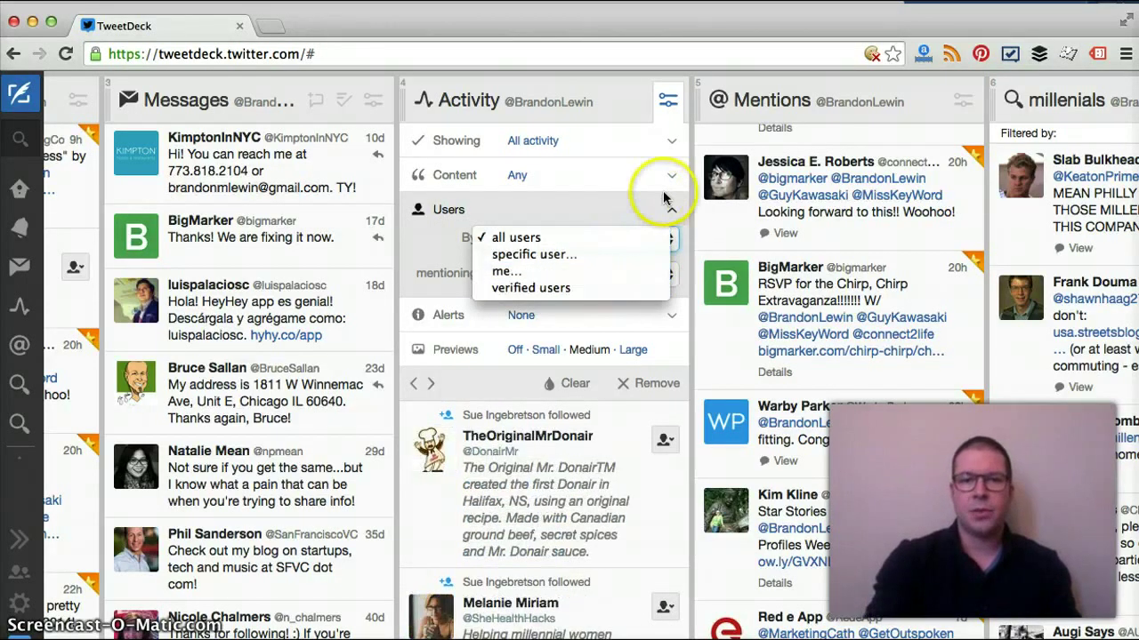
left_click(671, 207)
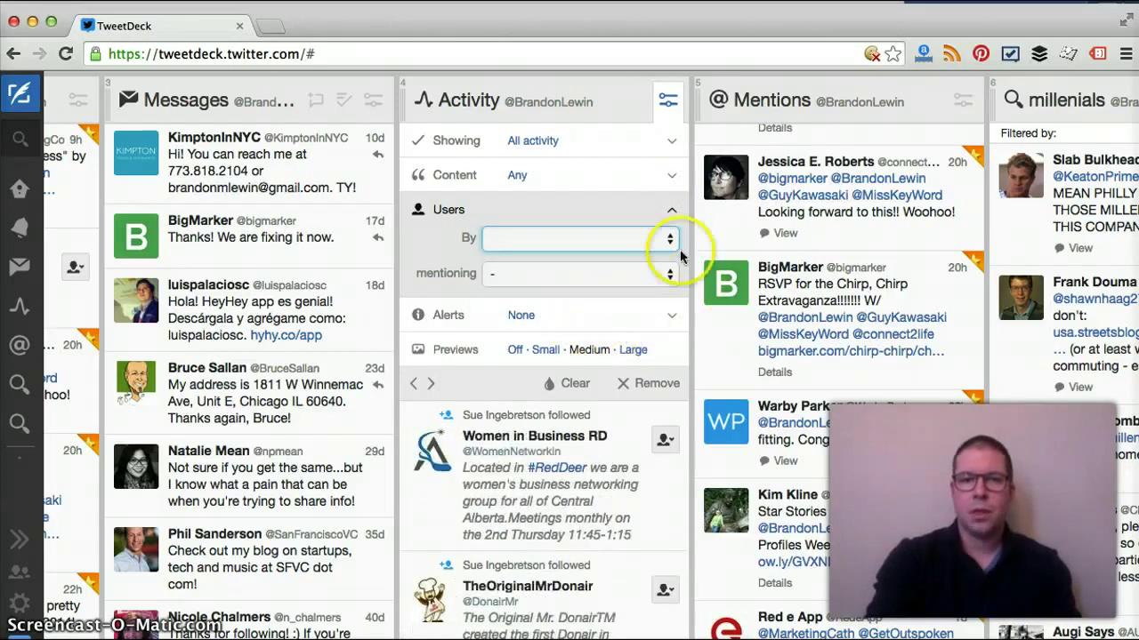
left_click(669, 211)
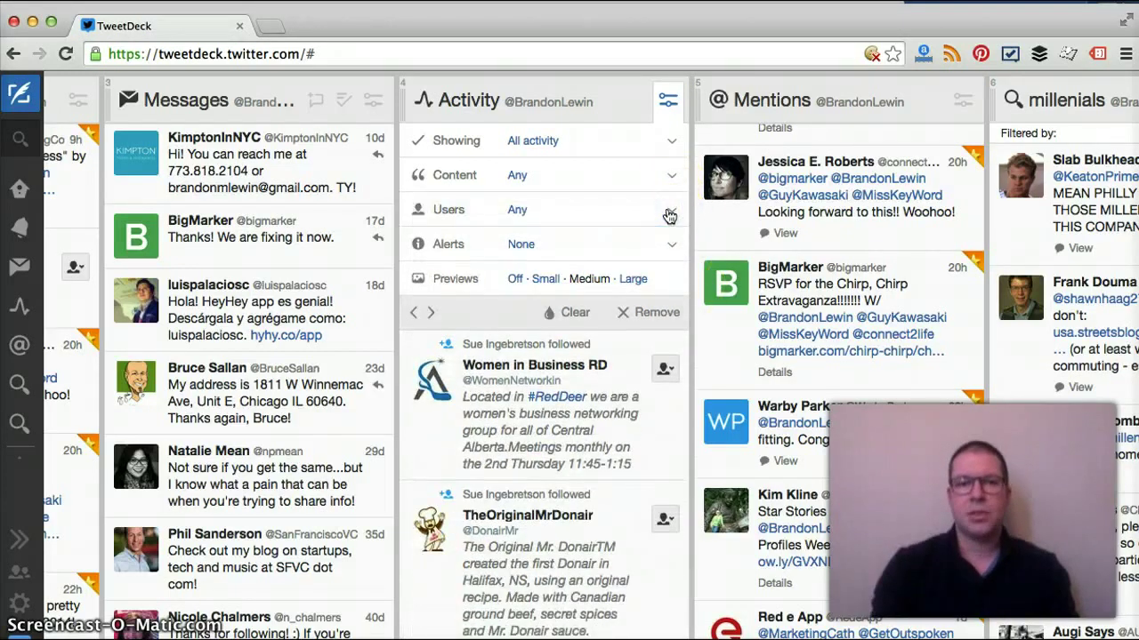
left_click(668, 101)
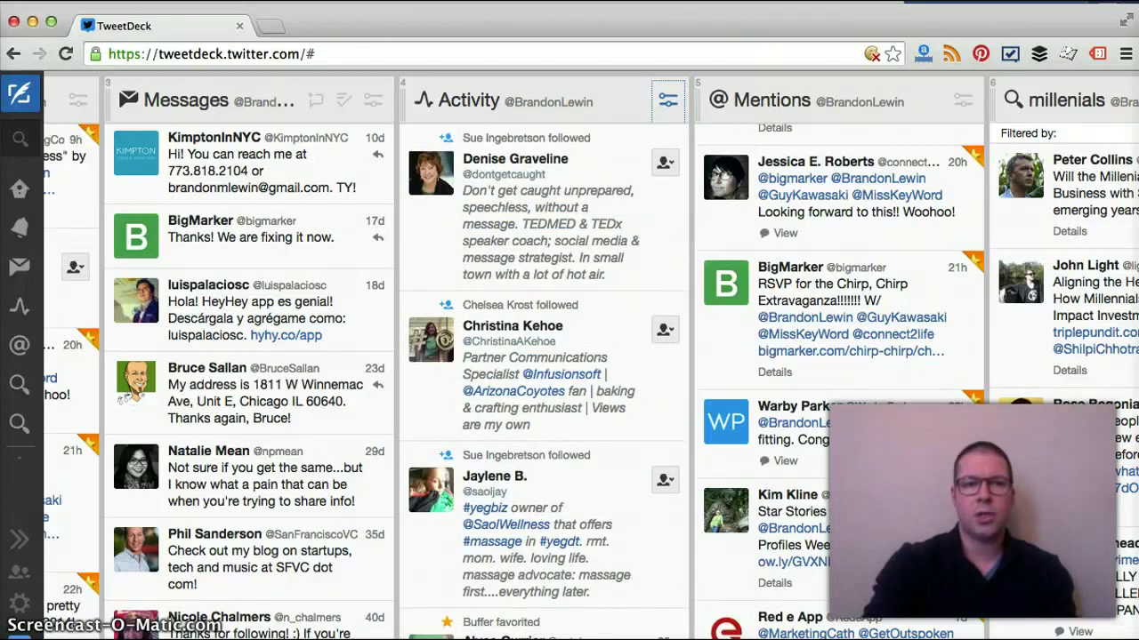
Search for the hashtag #Dadchat.
left_click(7, 143)
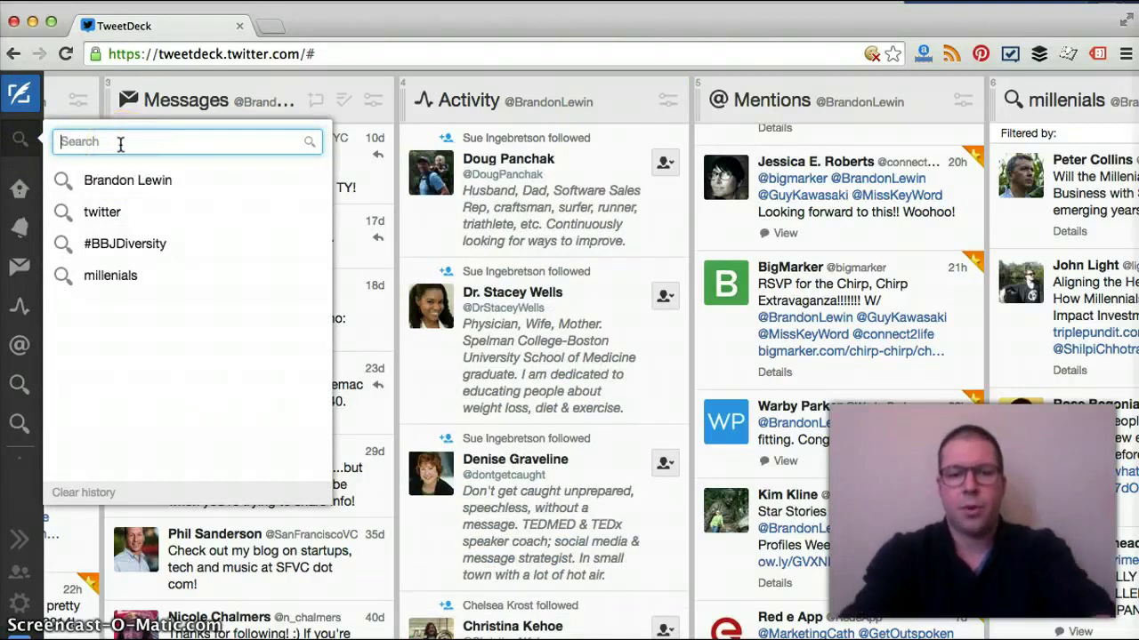
type("#Dad")
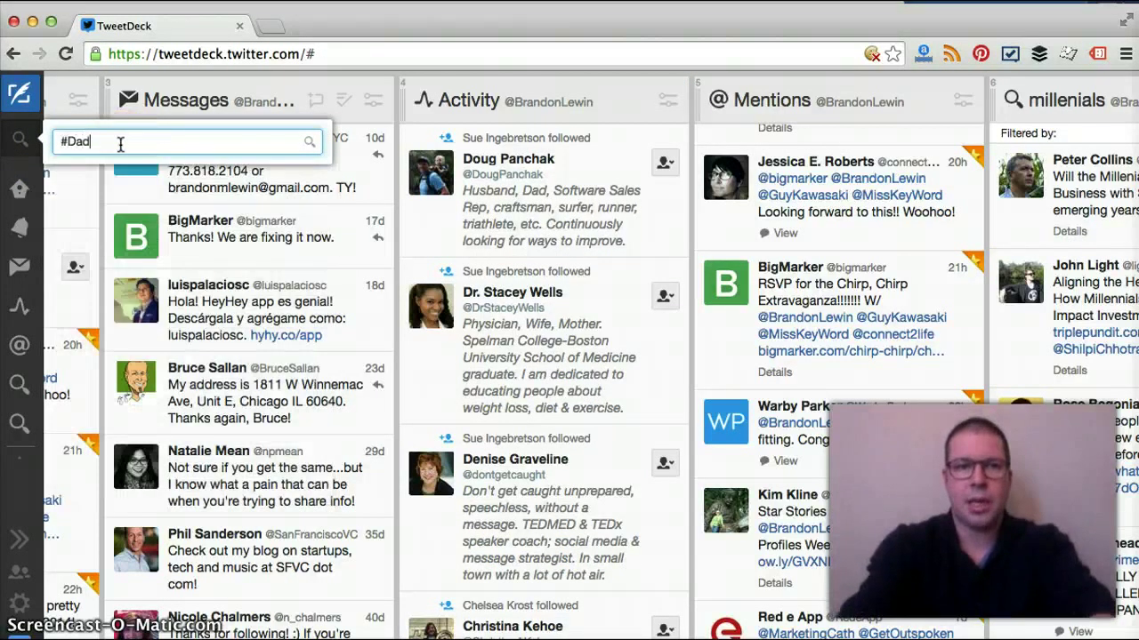
type("chat")
key("Return")
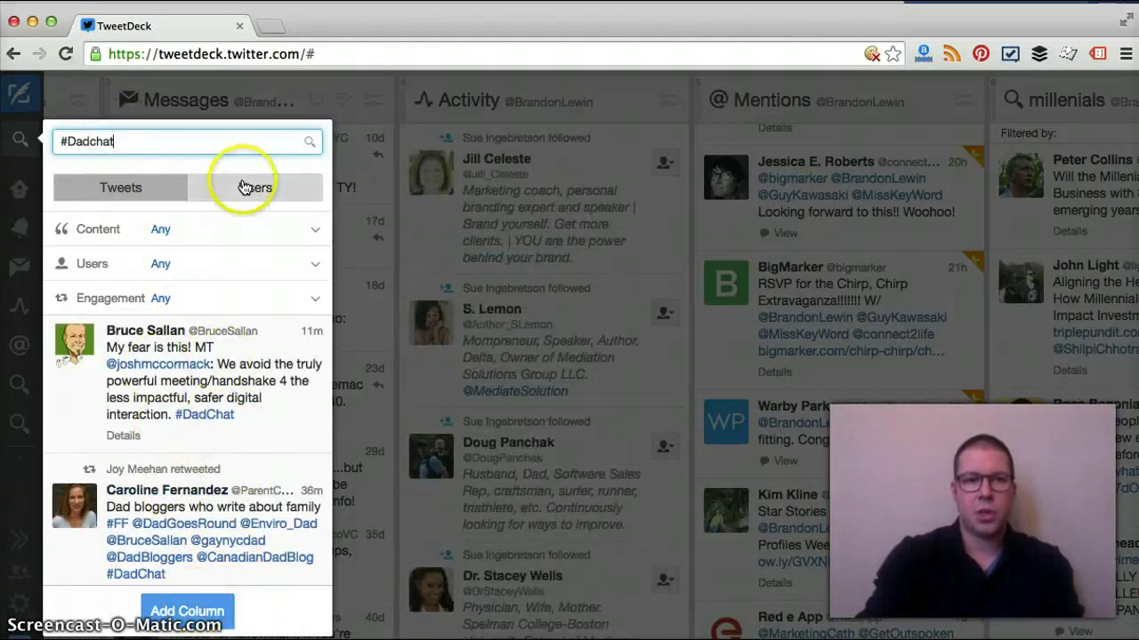
Check the matching users, return to the tweet results with their content filter, and add the #Dadchat search as a column.
left_click(249, 221)
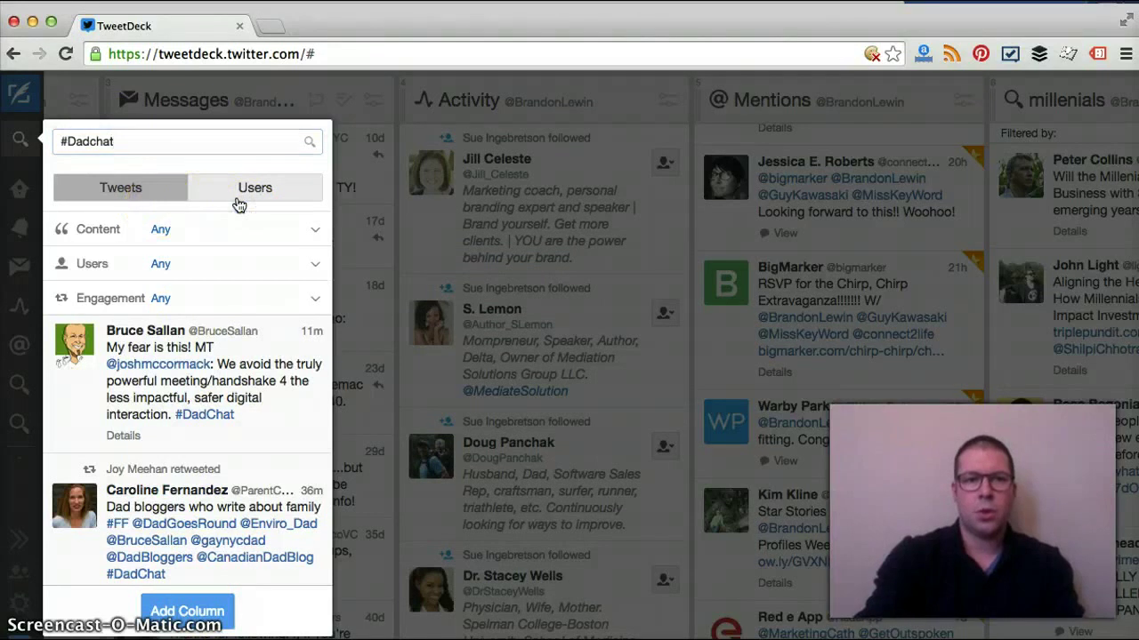
left_click(229, 197)
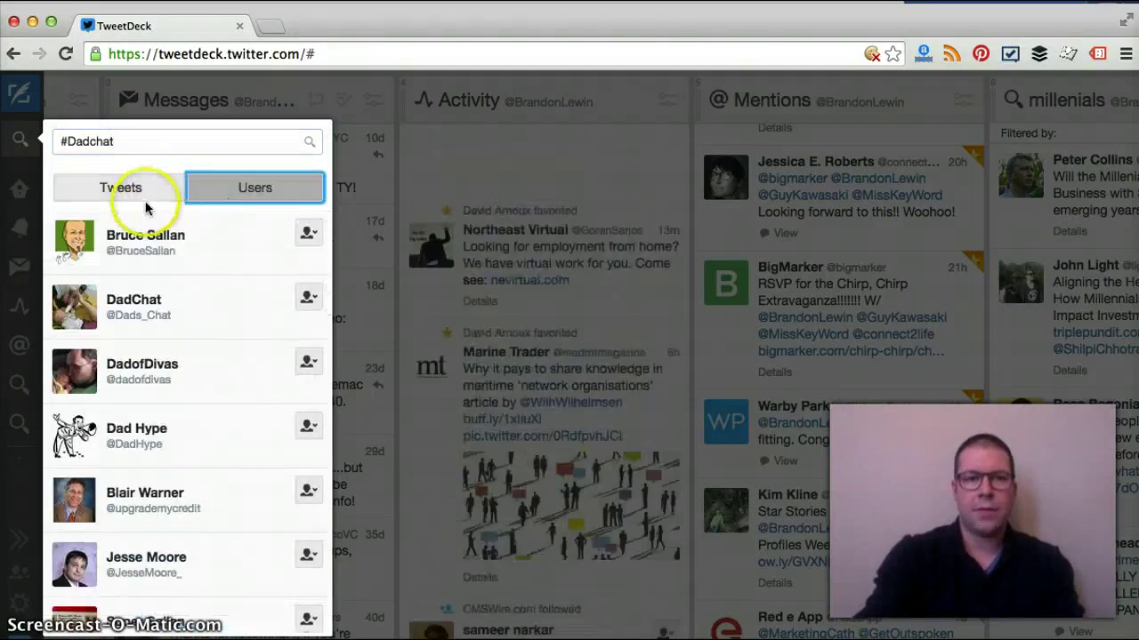
left_click(144, 196)
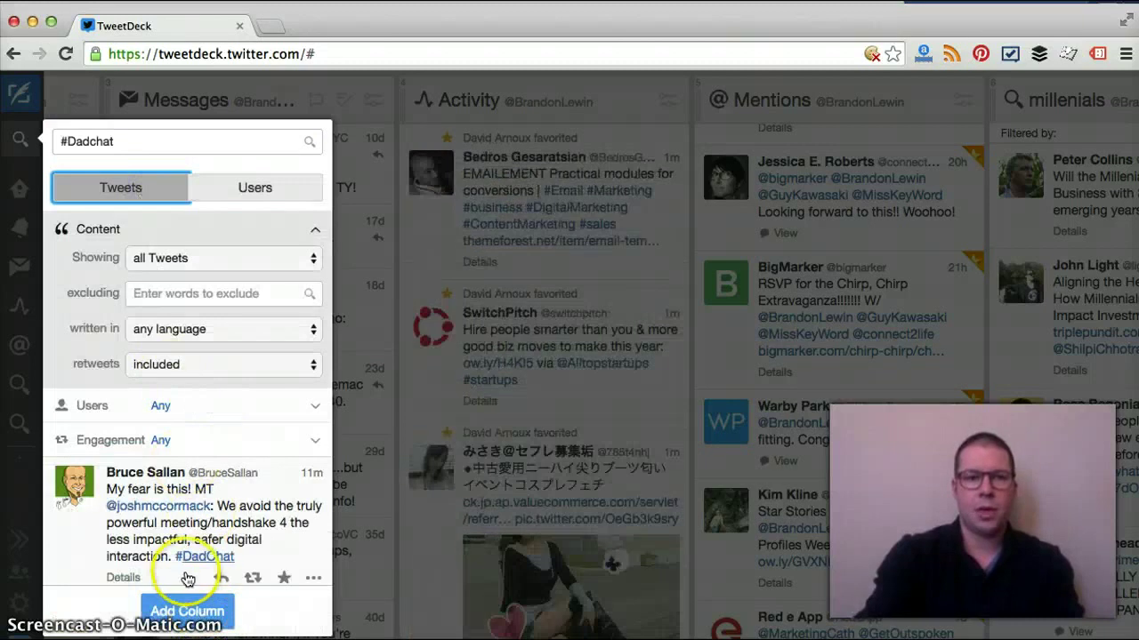
left_click(189, 608)
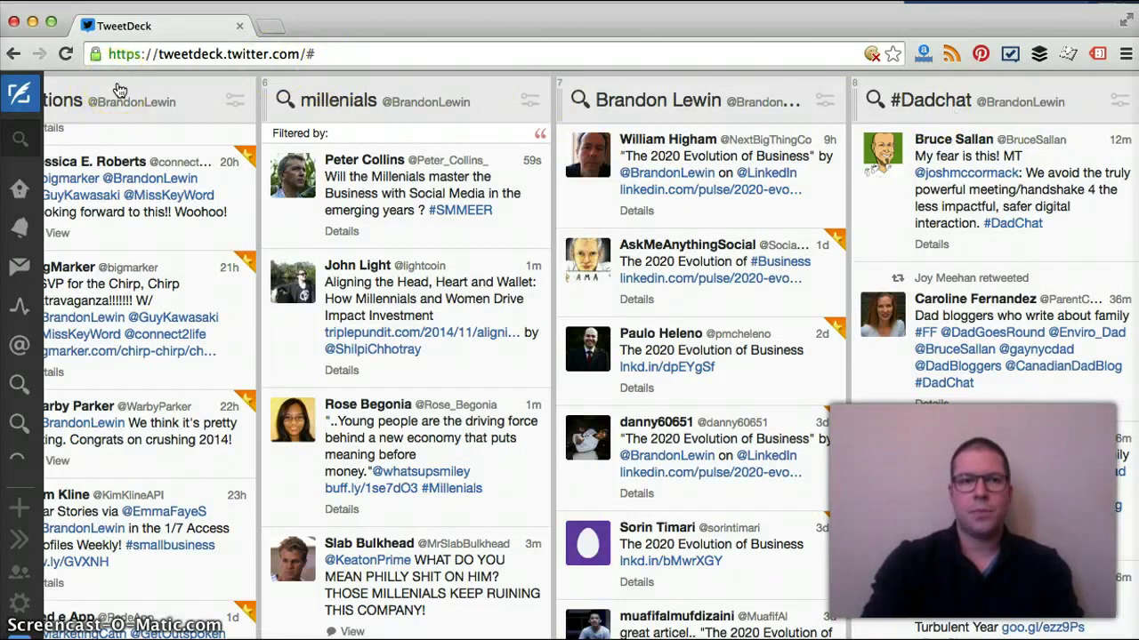
Move the Mentions column directly in front of the #Dadchat column.
left_click_drag(172, 96, 775, 102)
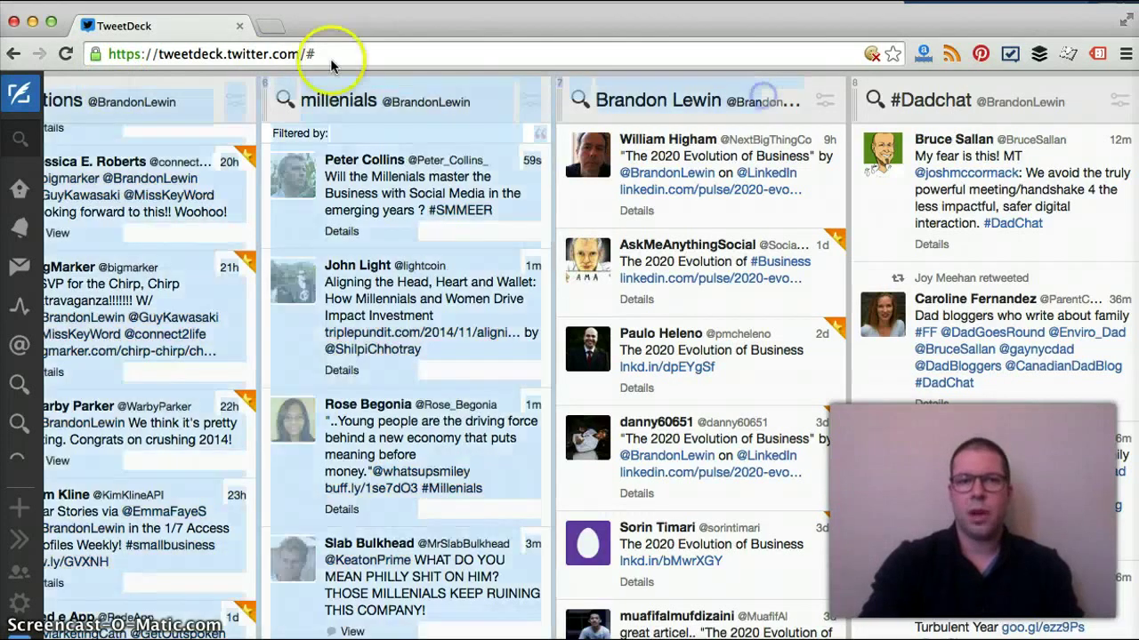
left_click(92, 98)
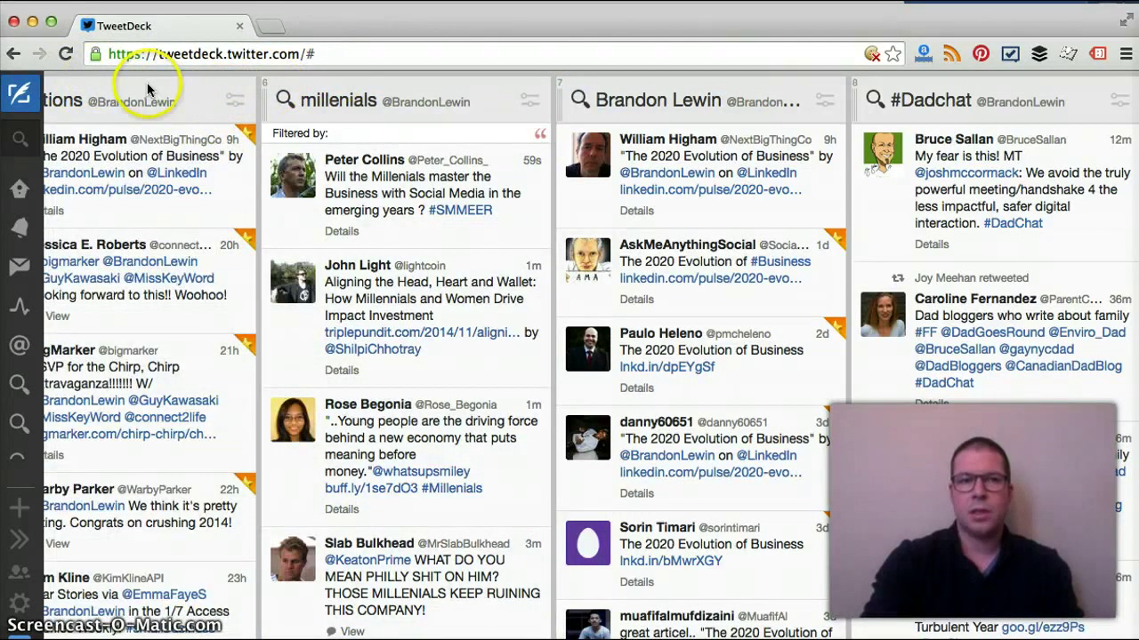
scroll(147, 82, "left", 5)
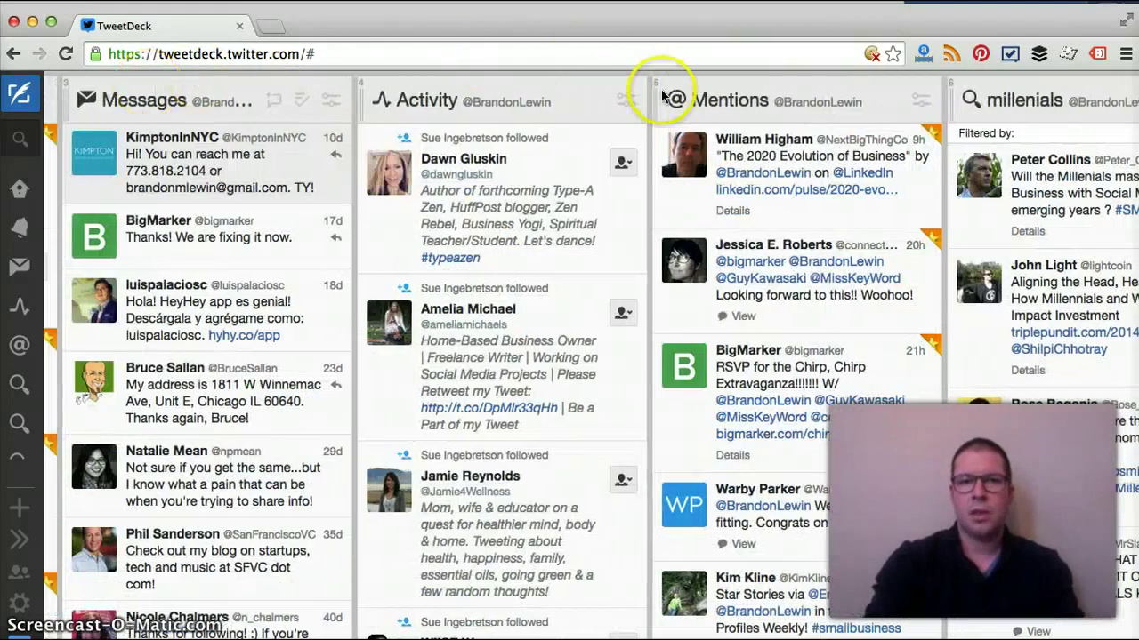
left_click_drag(654, 95, 978, 103)
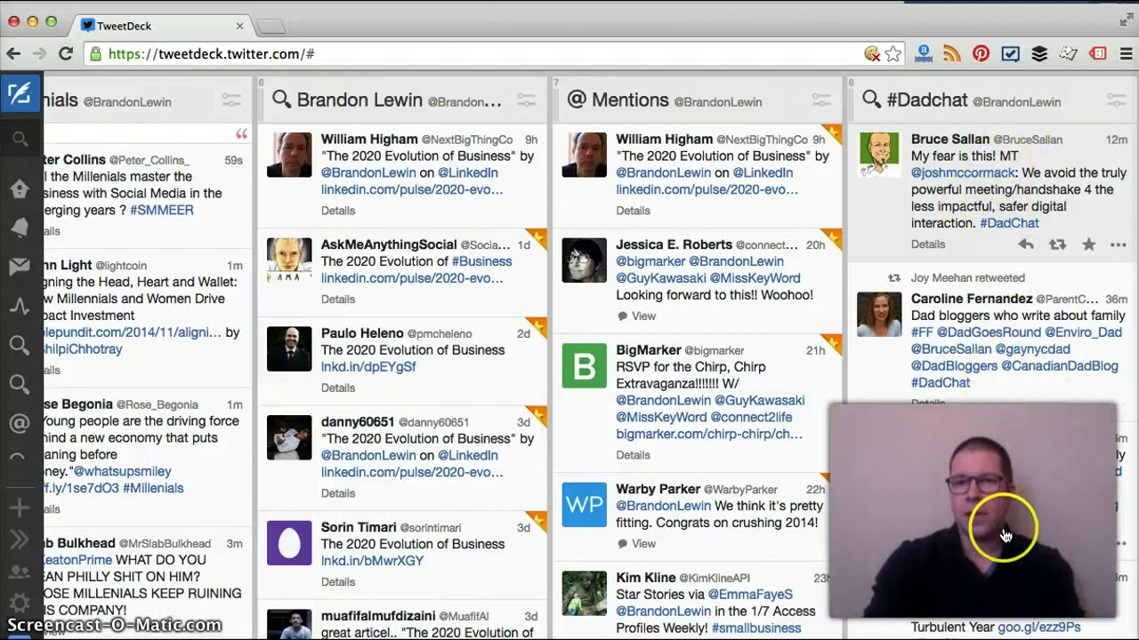
View the blank new tweet composer once more and close it.
left_click(14, 96)
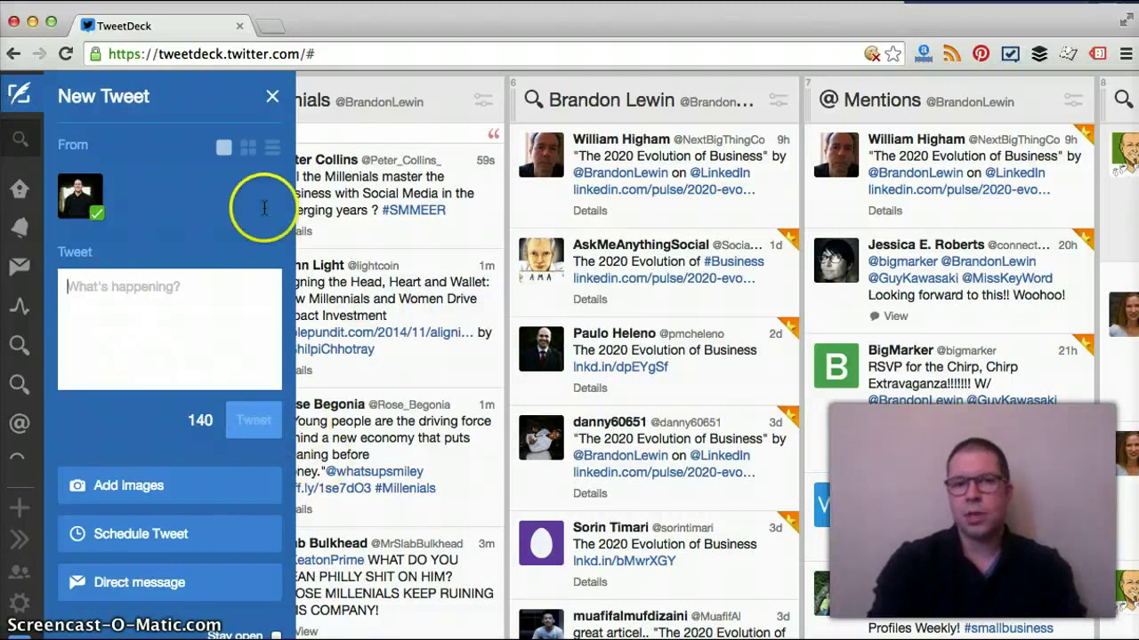
left_click(272, 91)
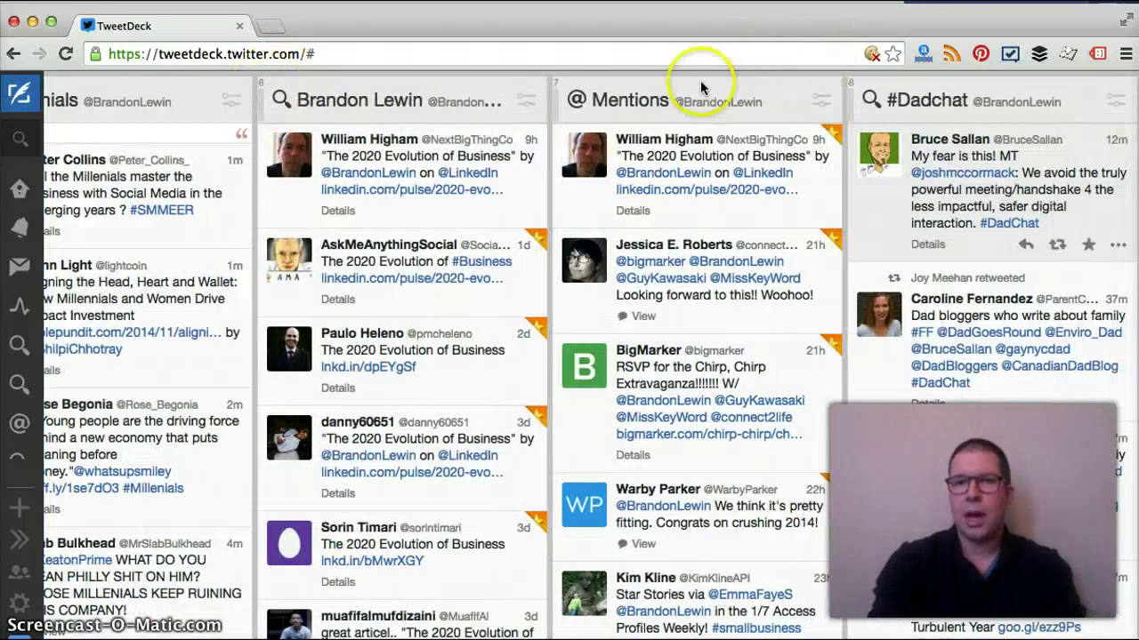
Remove the #Dadchat column through its column options.
mouse_move(743, 331)
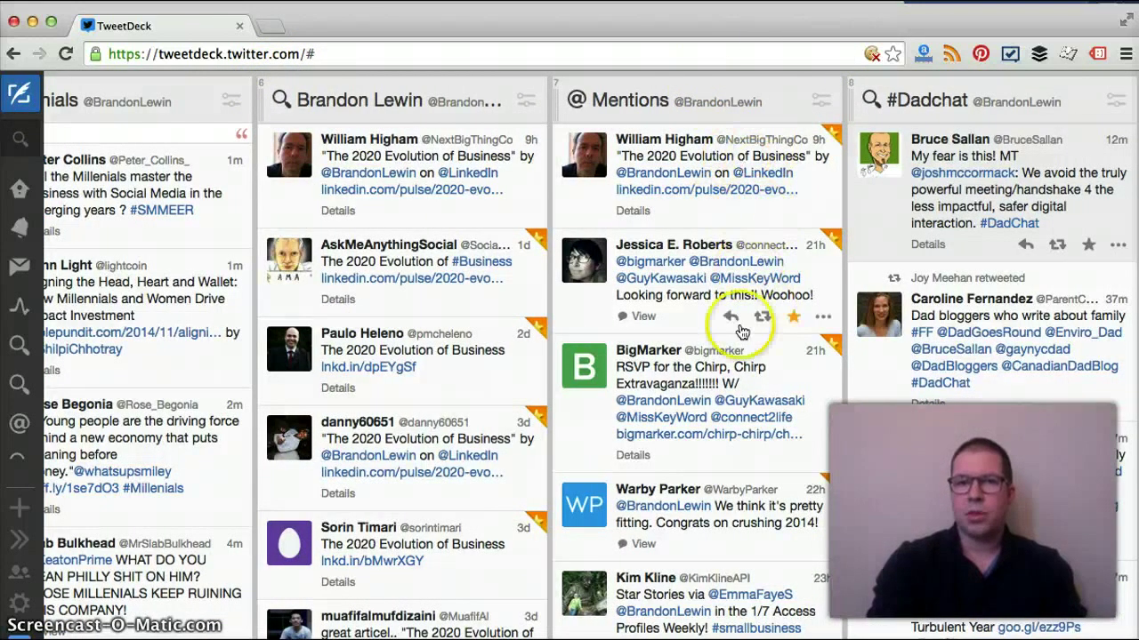
mouse_move(738, 419)
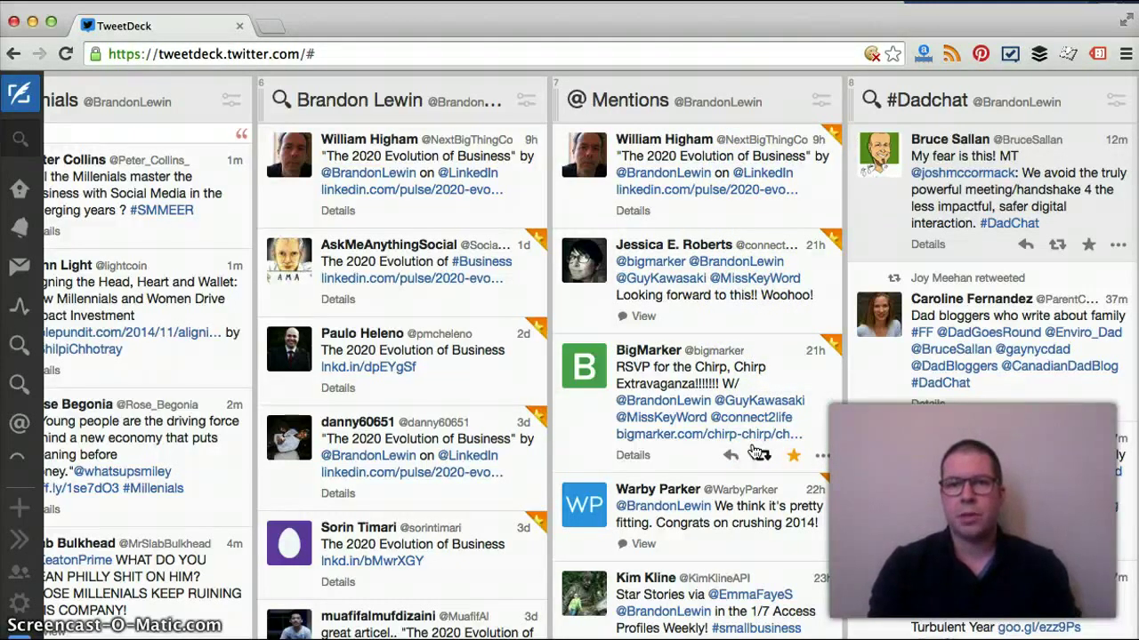
left_click(1115, 102)
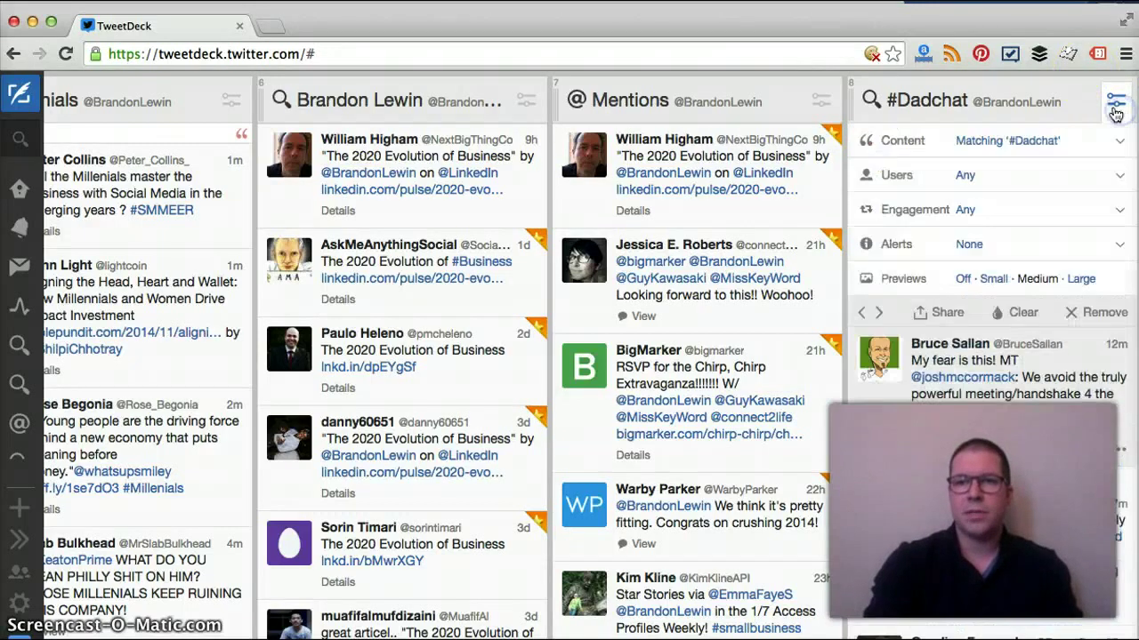
left_click(1096, 313)
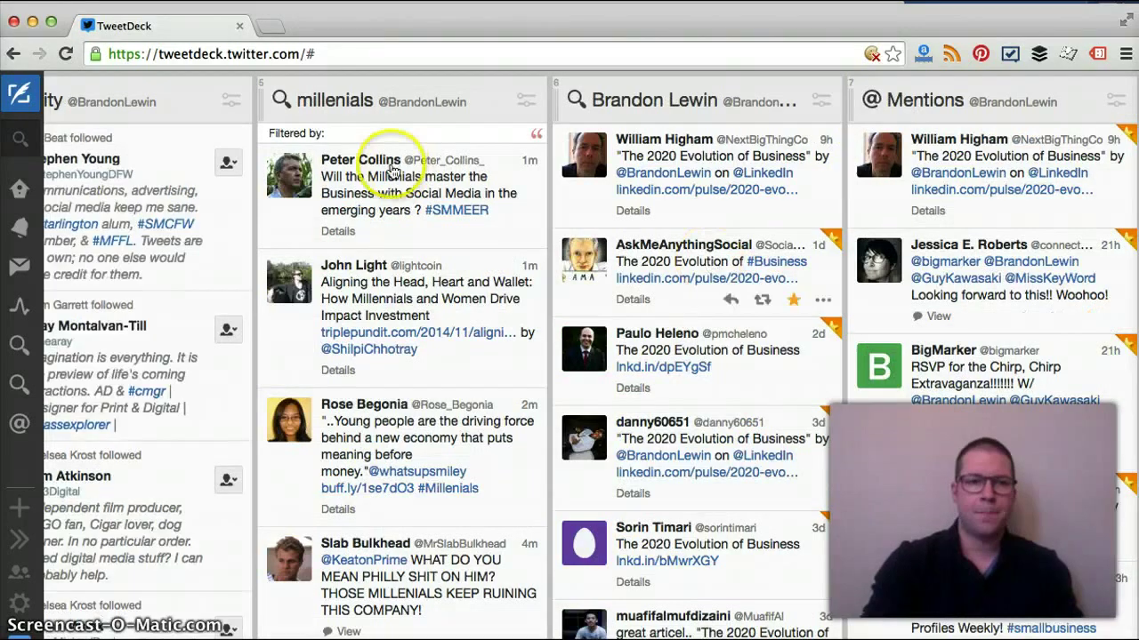
Look over the list of recent searches and close it without running any of them.
left_click(30, 143)
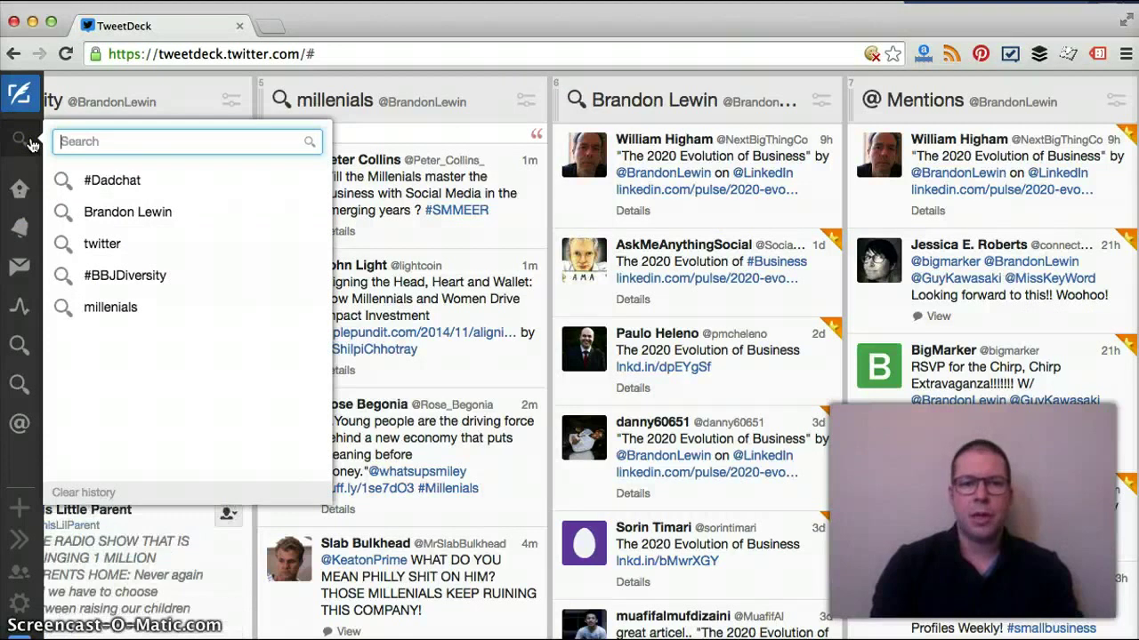
left_click(363, 105)
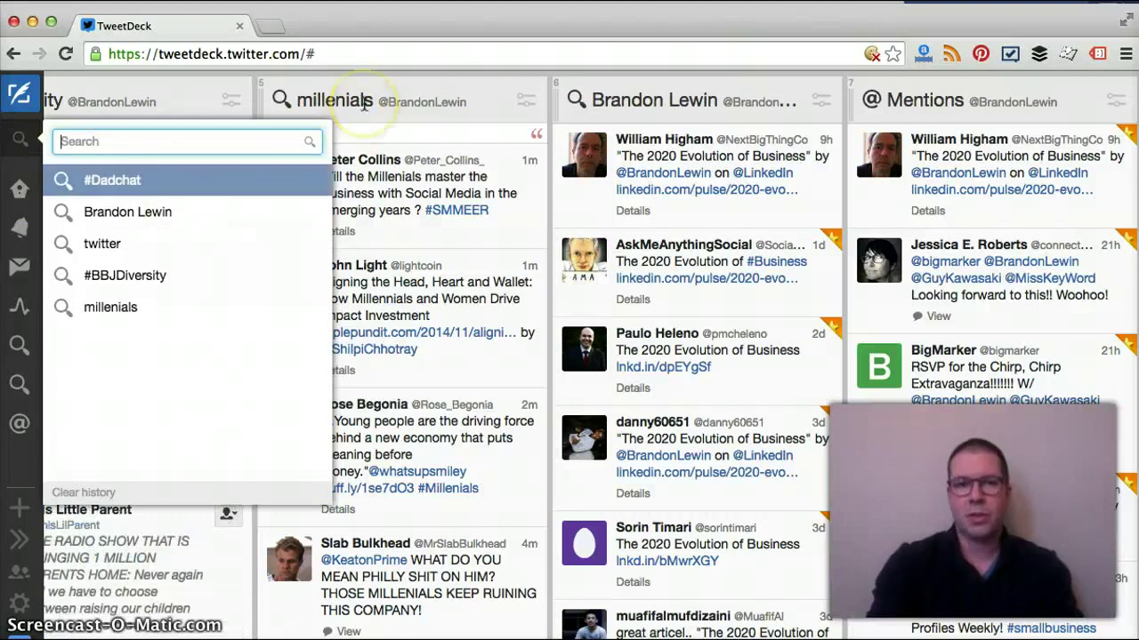
left_click(178, 284)
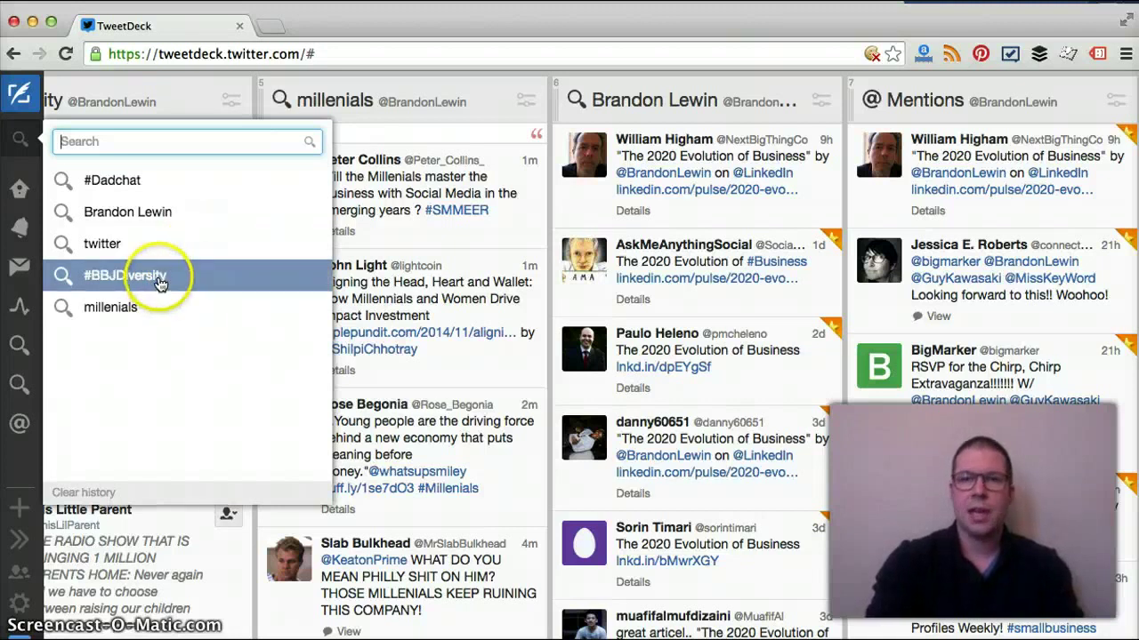
left_click(192, 280)
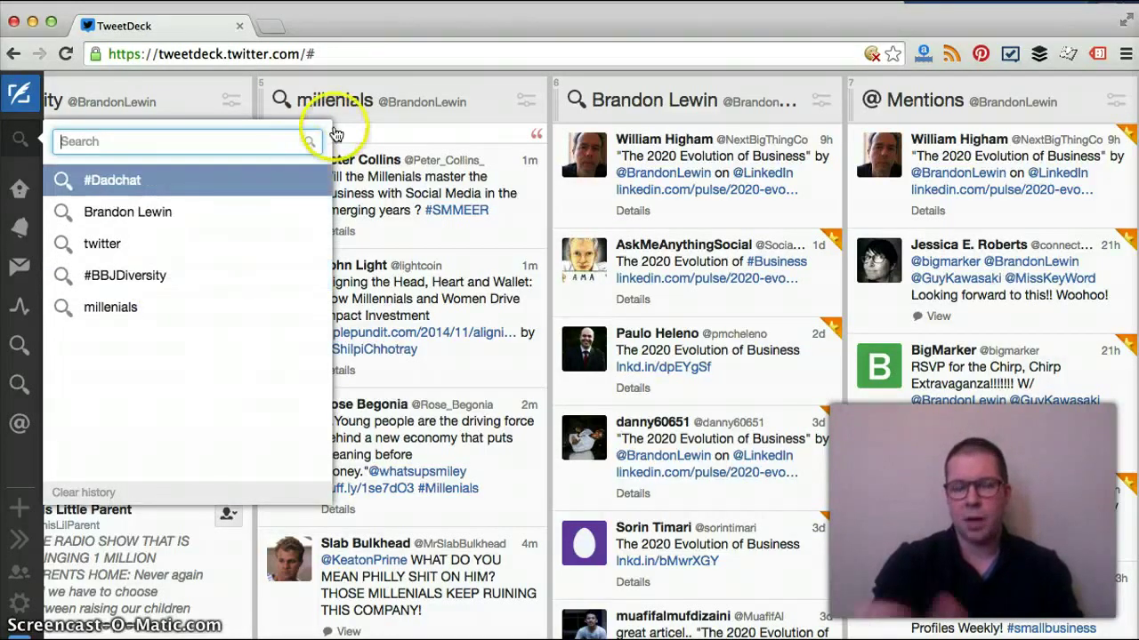
left_click(214, 141)
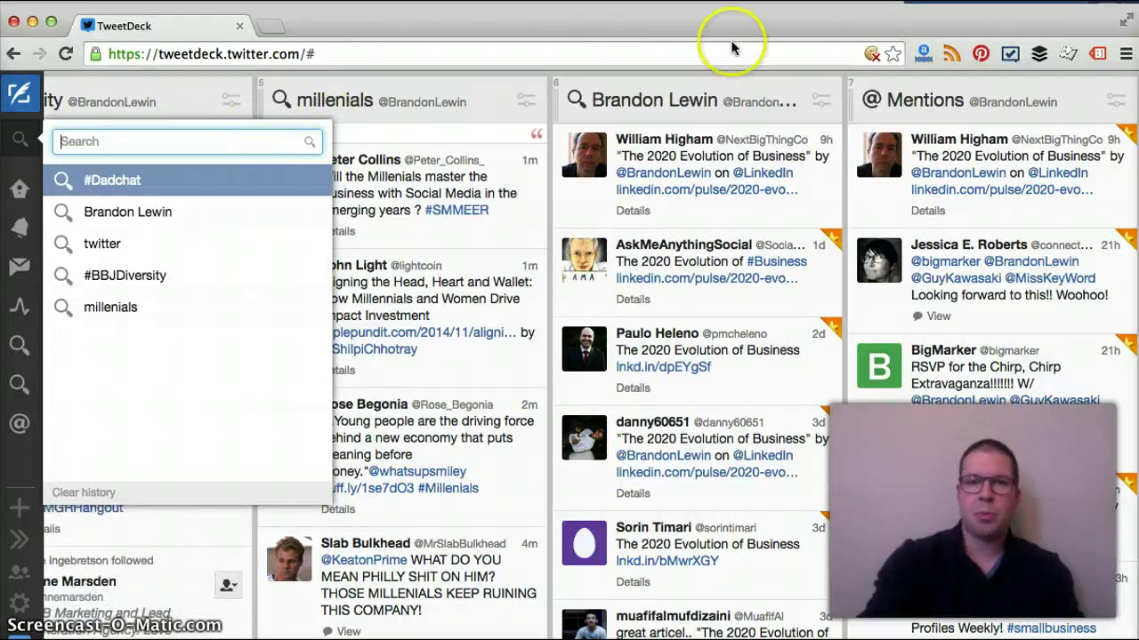
left_click(662, 83)
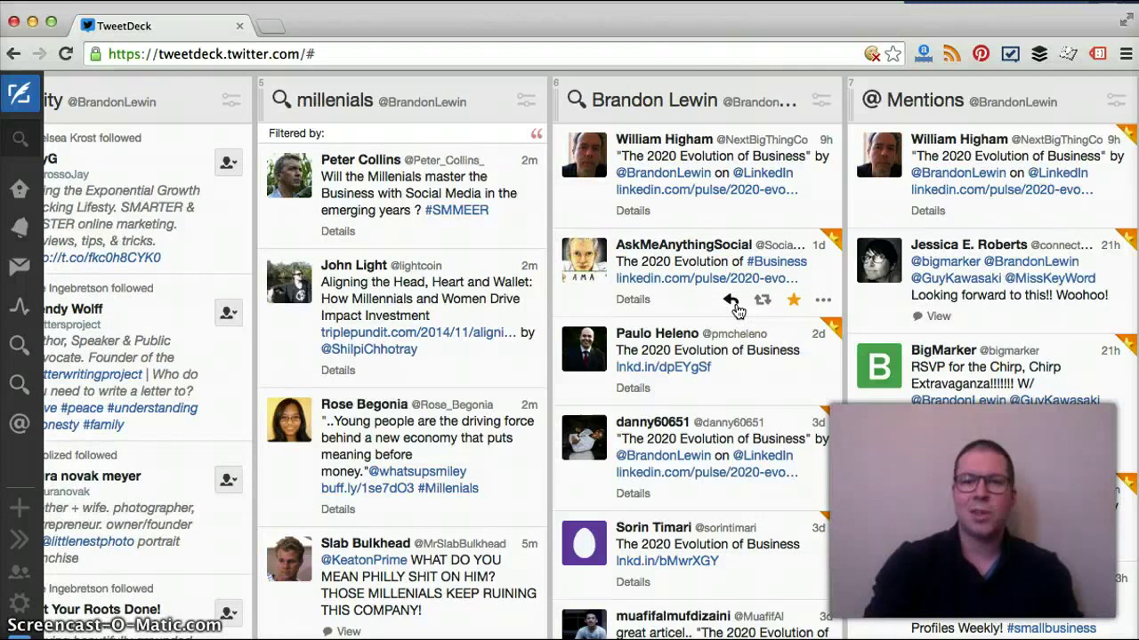
left_click(770, 313)
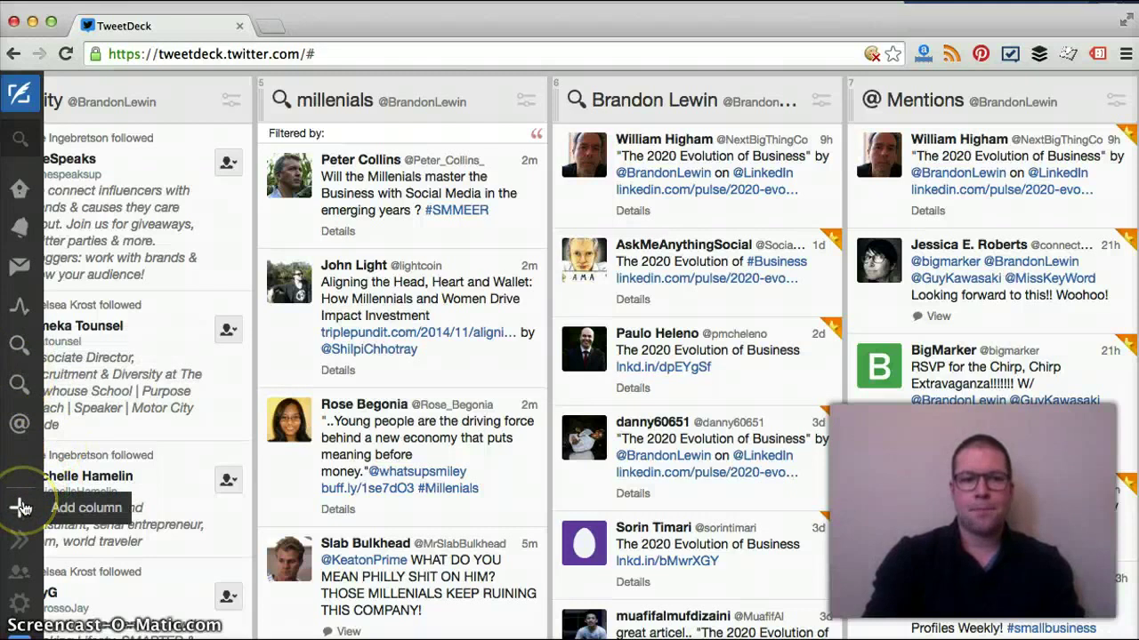
Search for "Small Business" and open the tweet results of the suggested "small business" search.
left_click(15, 156)
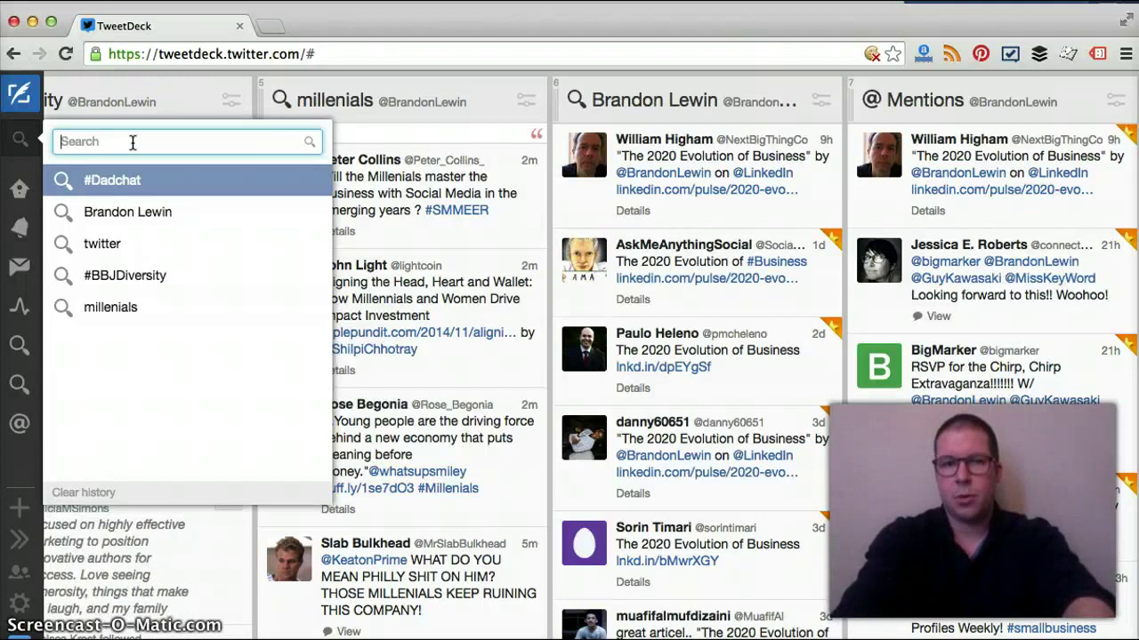
type("Small Bu")
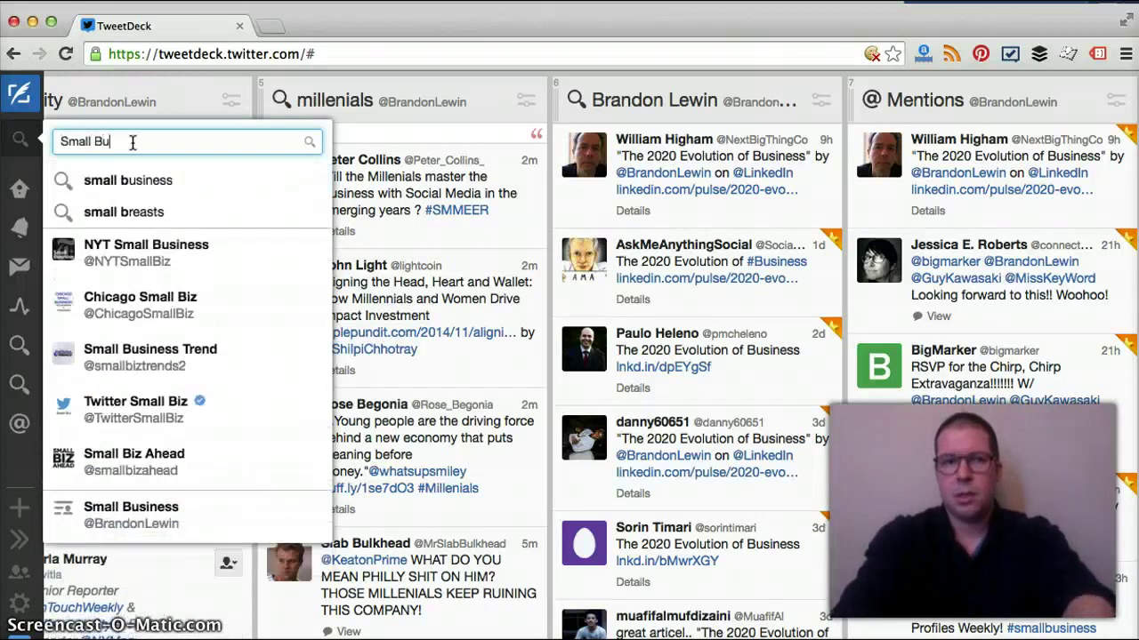
type("siness")
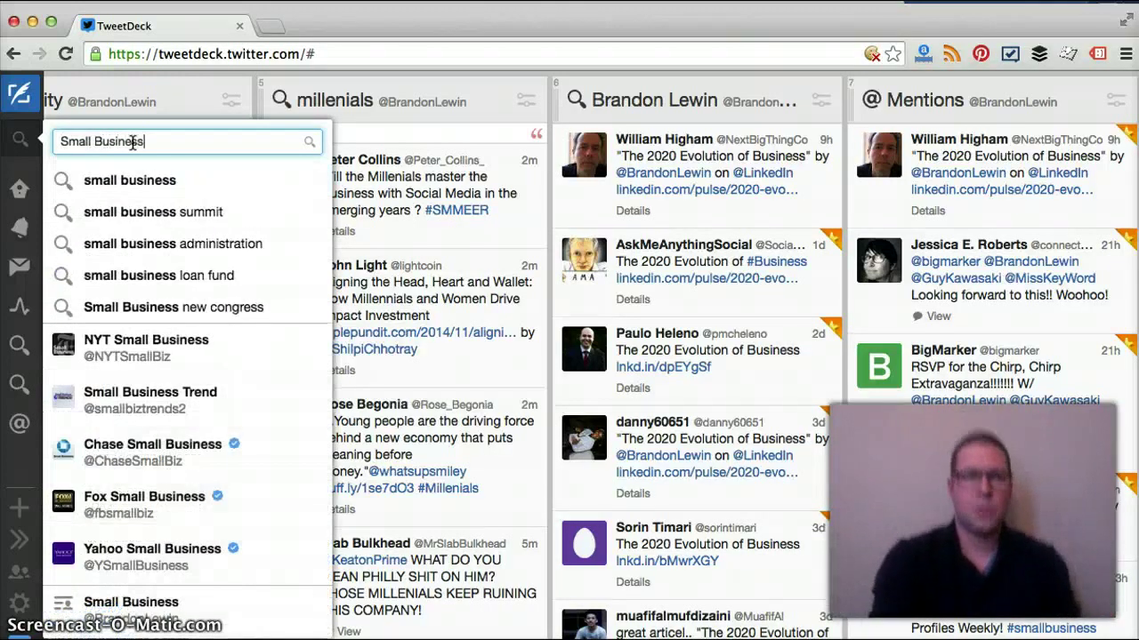
left_click(147, 183)
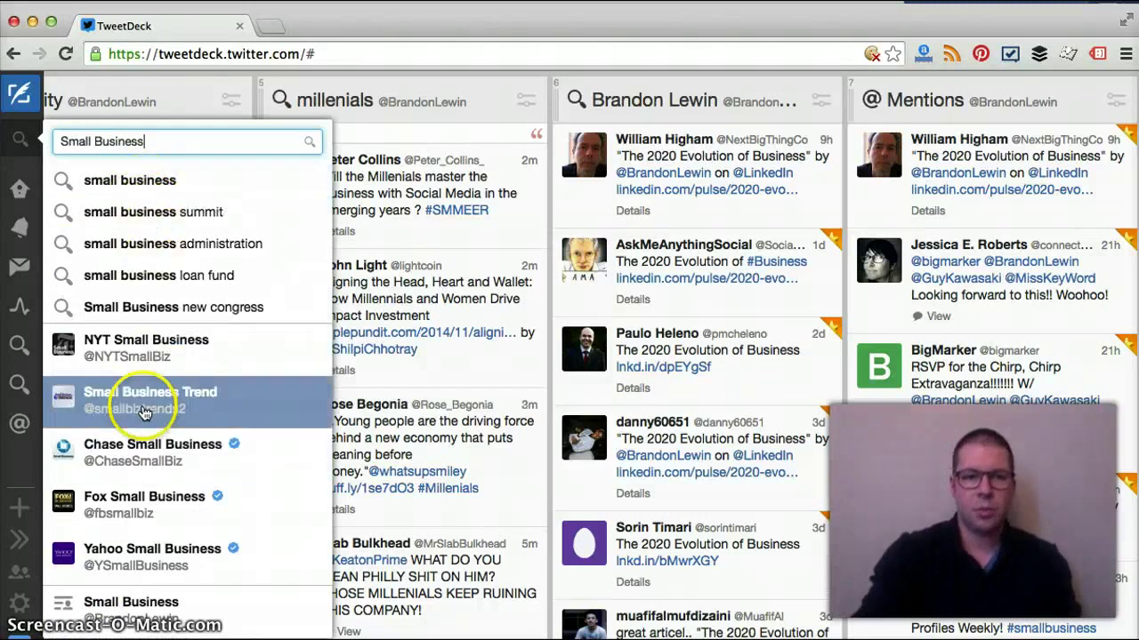
left_click(130, 186)
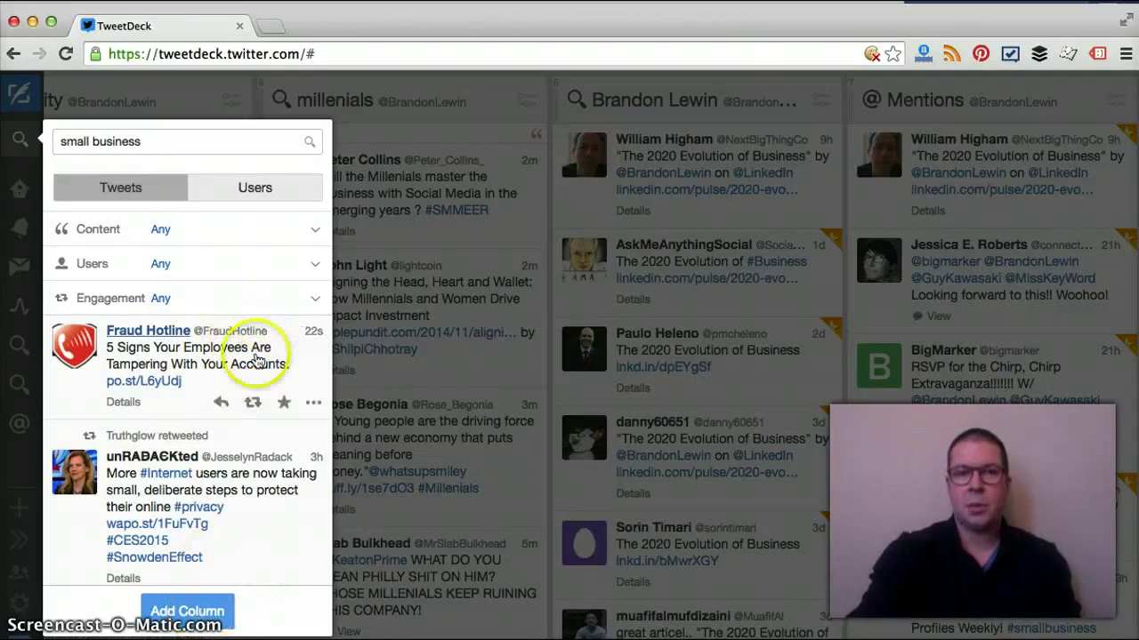
In the content filter of the small business search, keep all Tweets showing and set the language to English.
left_click(318, 230)
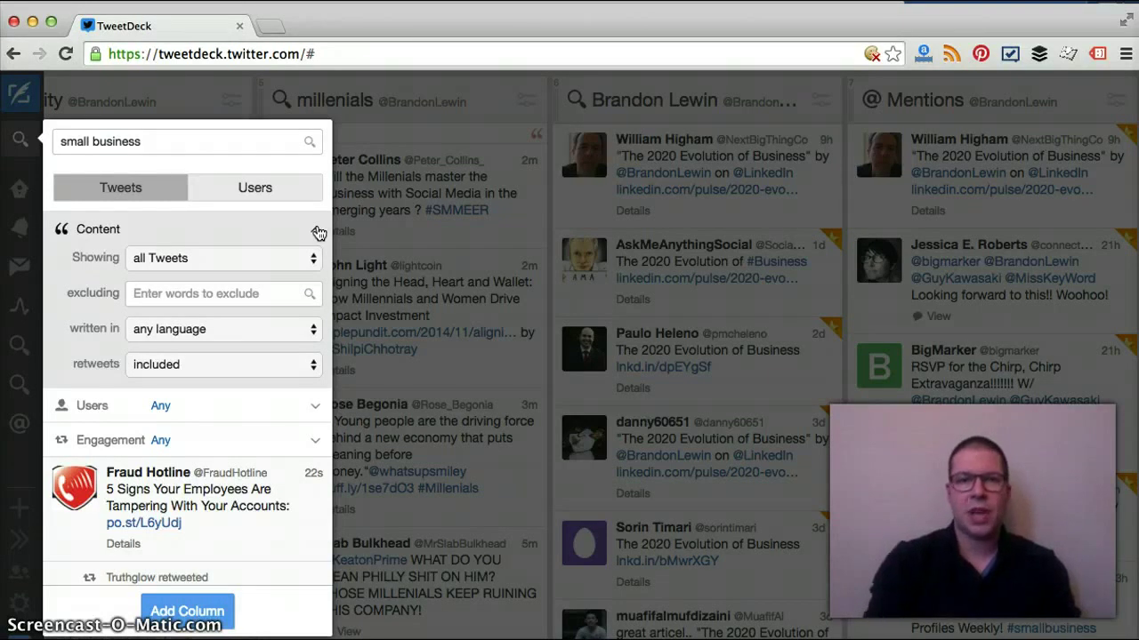
left_click(279, 258)
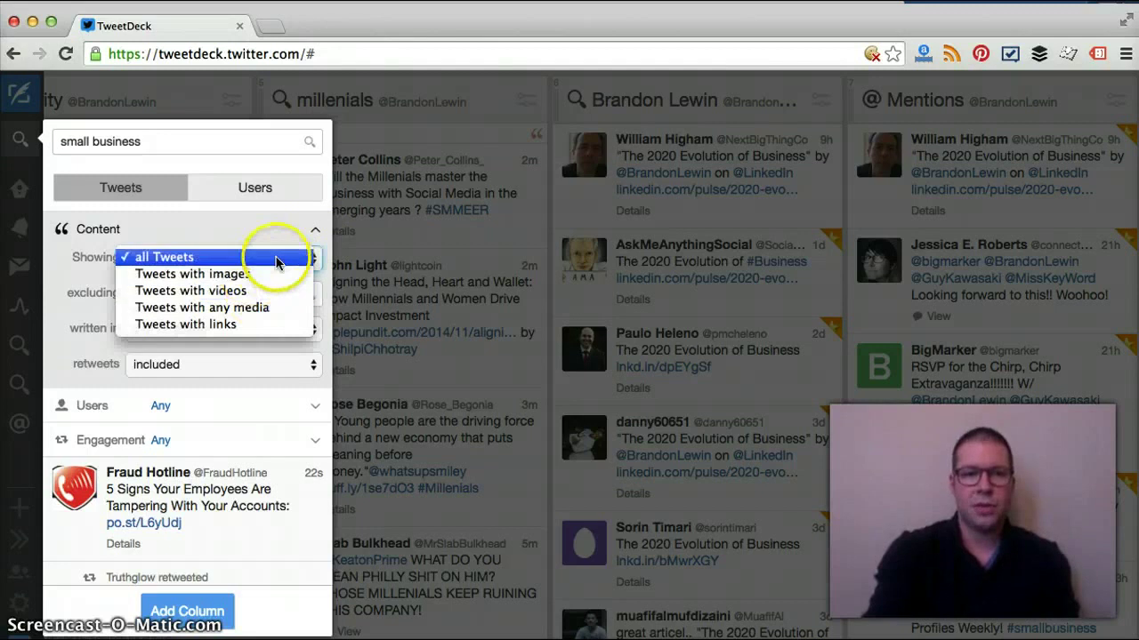
left_click(267, 239)
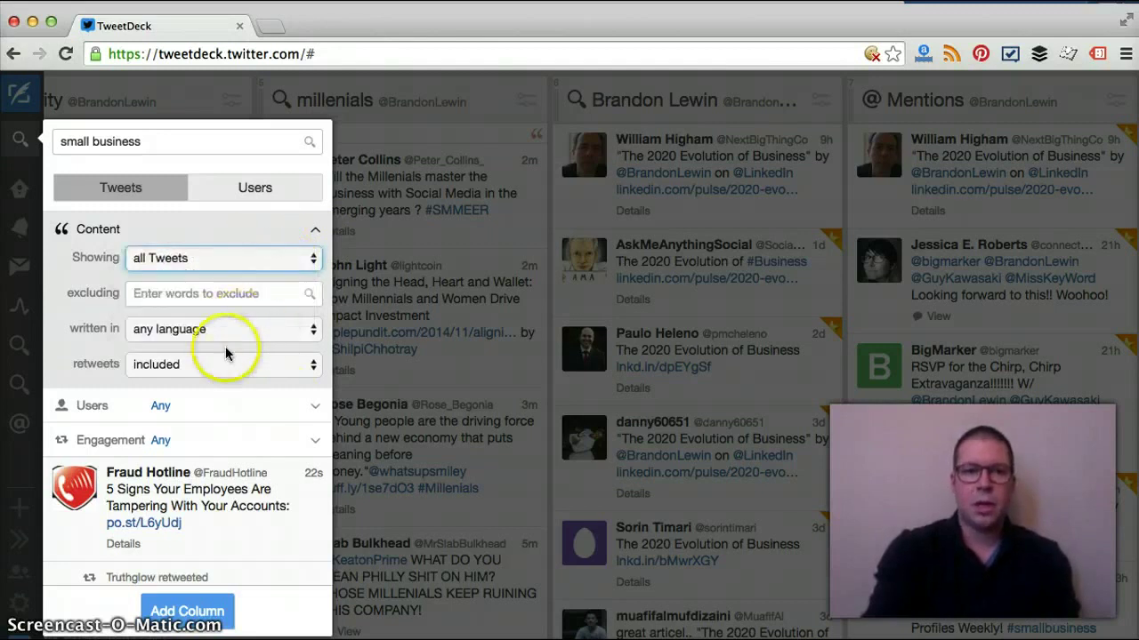
left_click(208, 329)
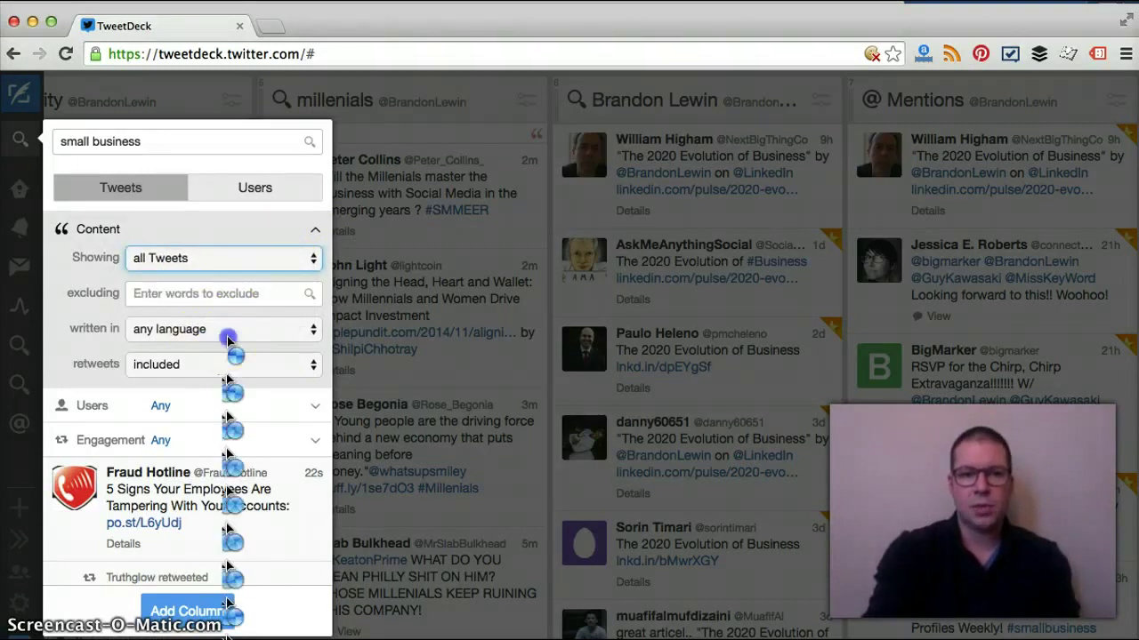
left_click(228, 339)
left_click(224, 360)
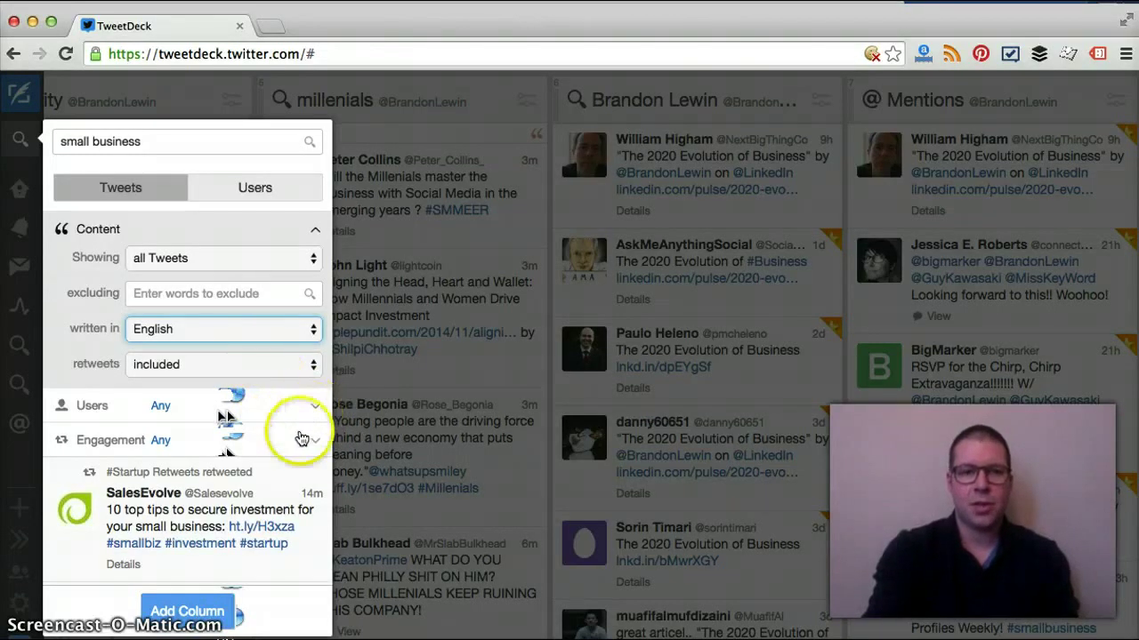
Review the Users filter and the minimum retweets, favorites and replies in the Engagement filter, and collapse them unchanged.
left_click(301, 440)
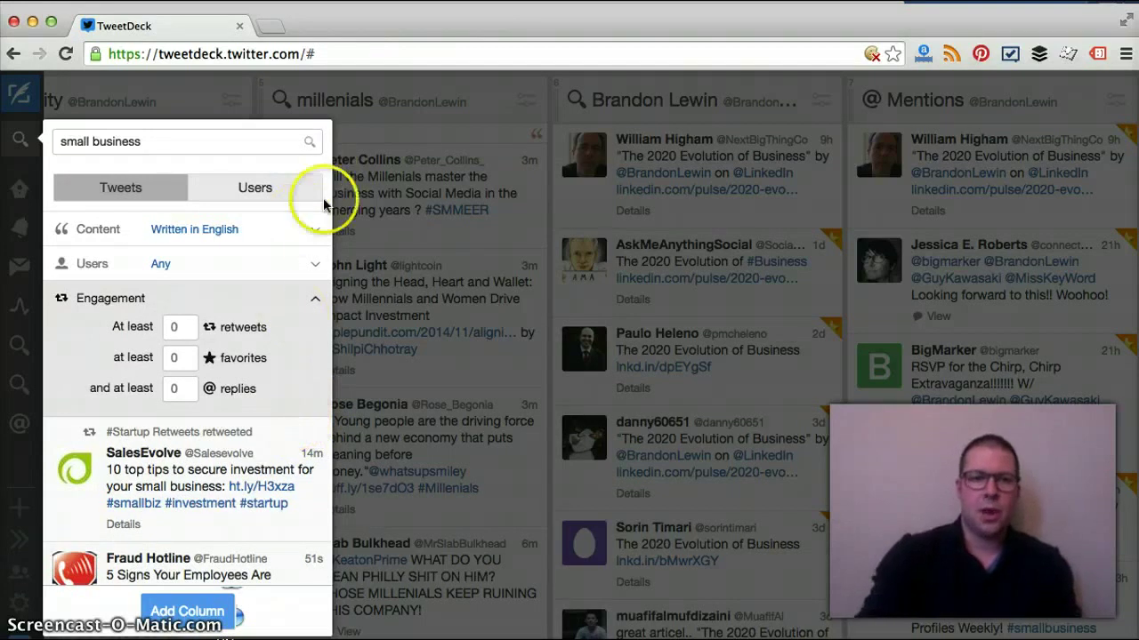
left_click(315, 264)
left_click(317, 265)
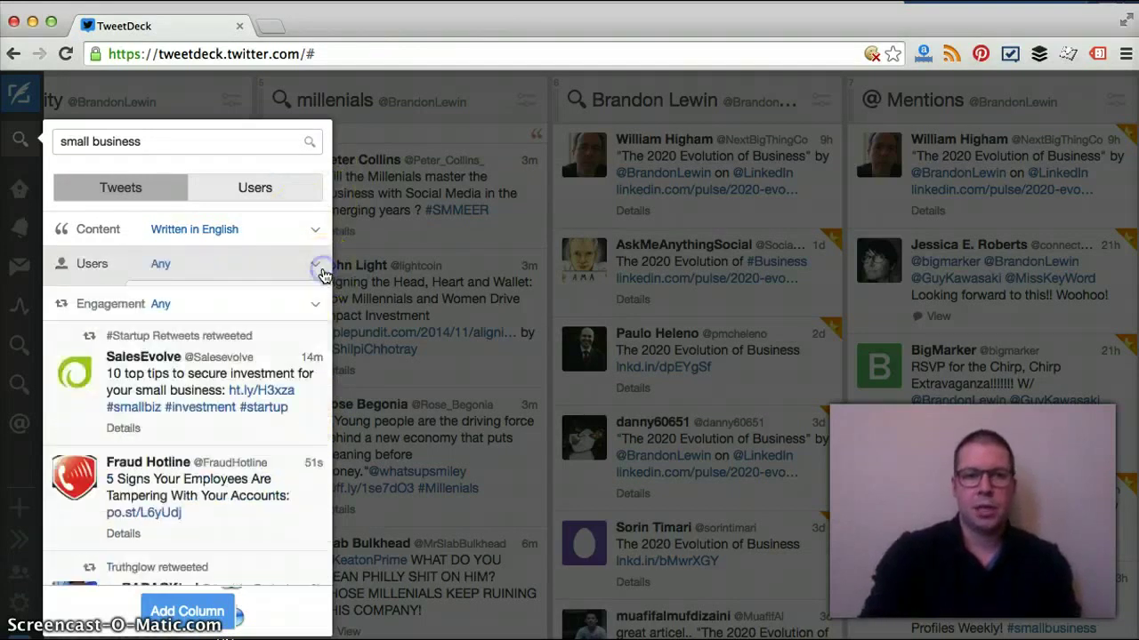
left_click(286, 308)
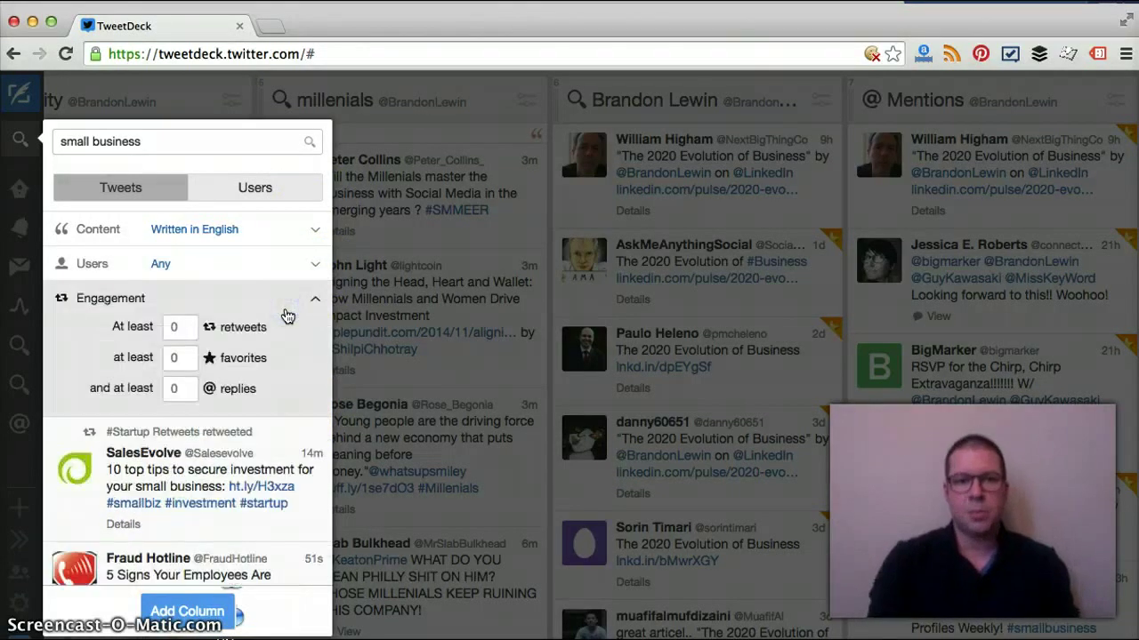
left_click(183, 326)
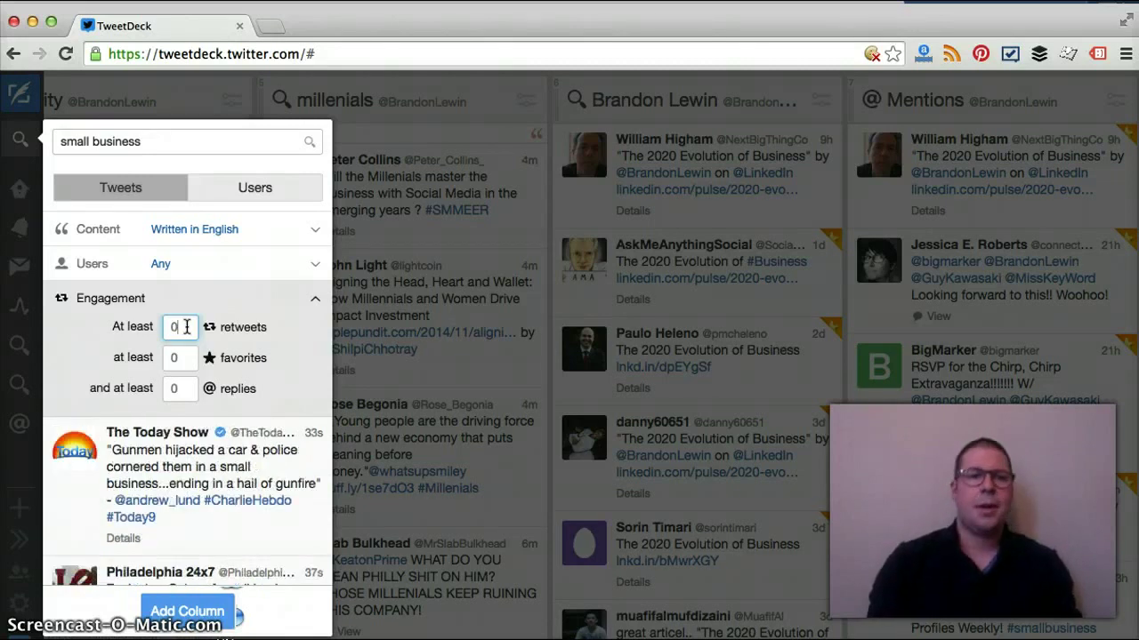
left_click(315, 301)
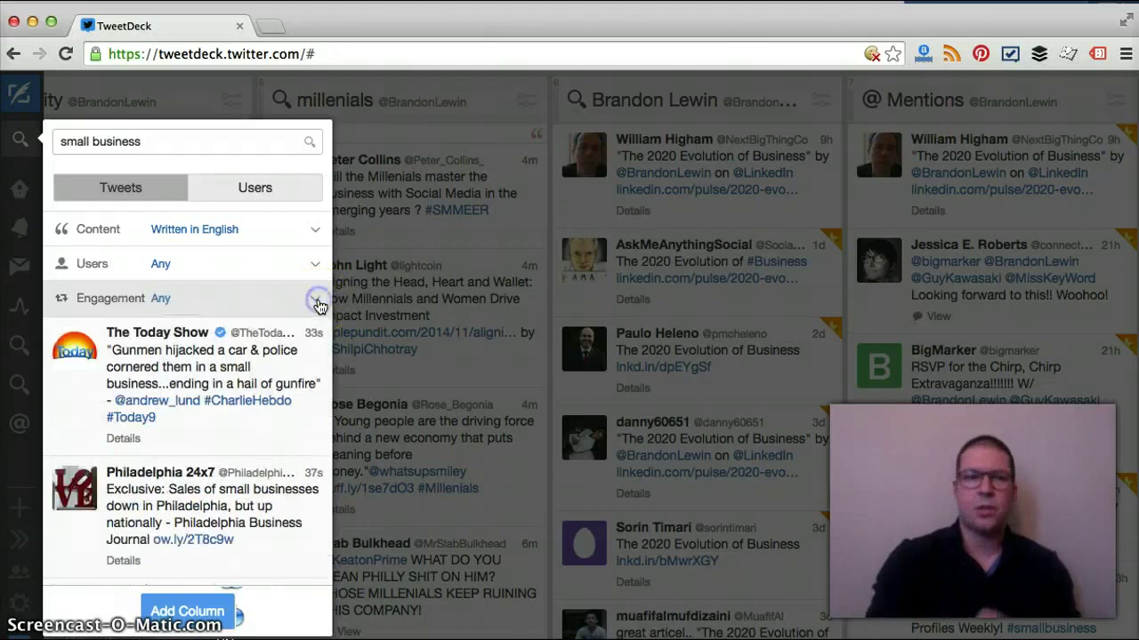